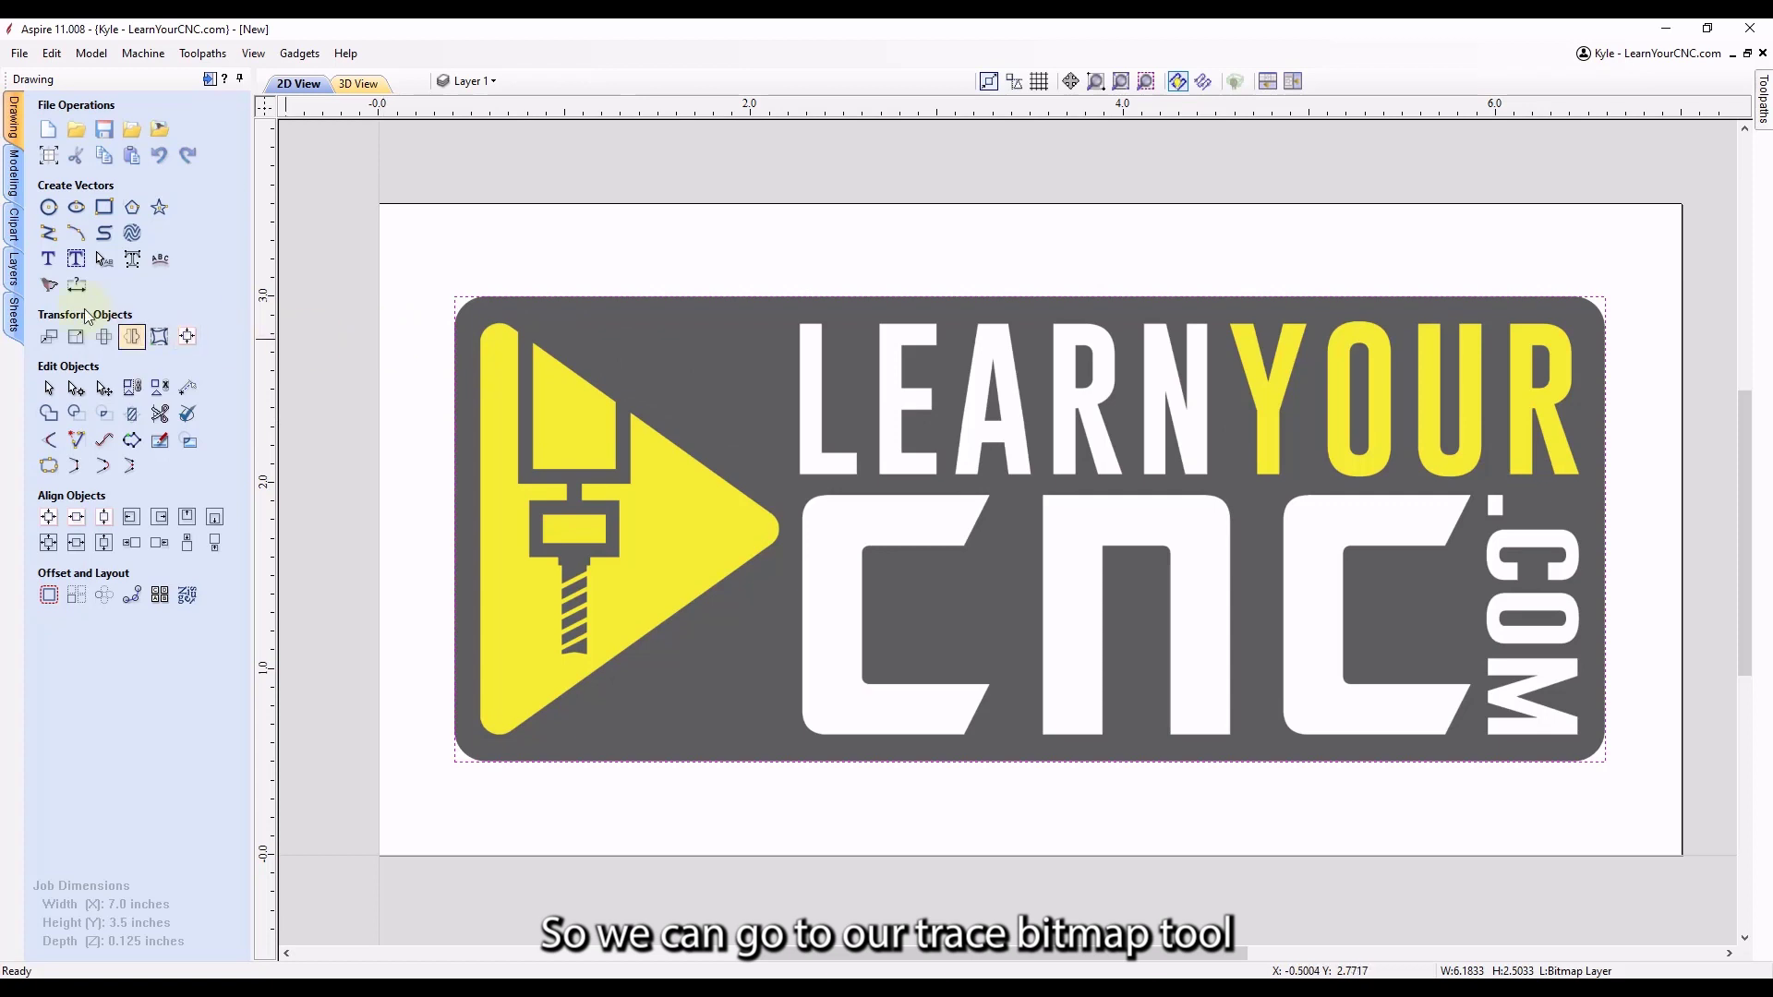
Preview a Black / White trace of the whole logo at threshold 0.50.
left_click(49, 288)
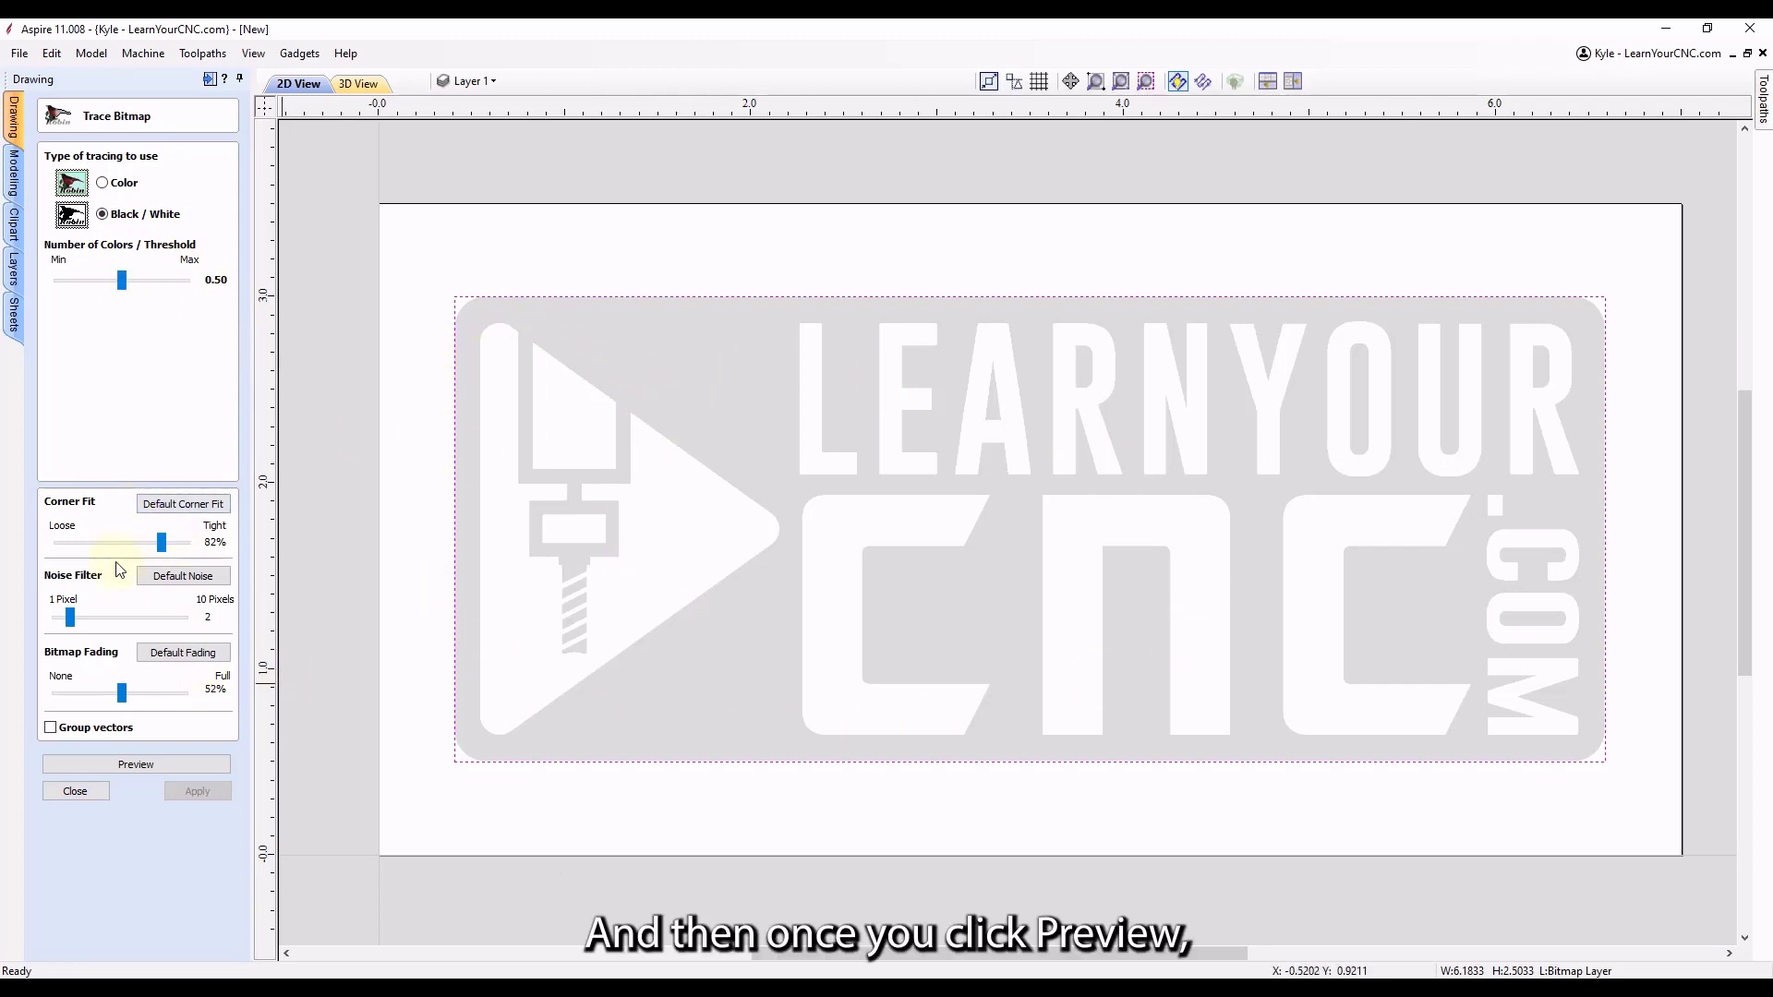
left_click(127, 772)
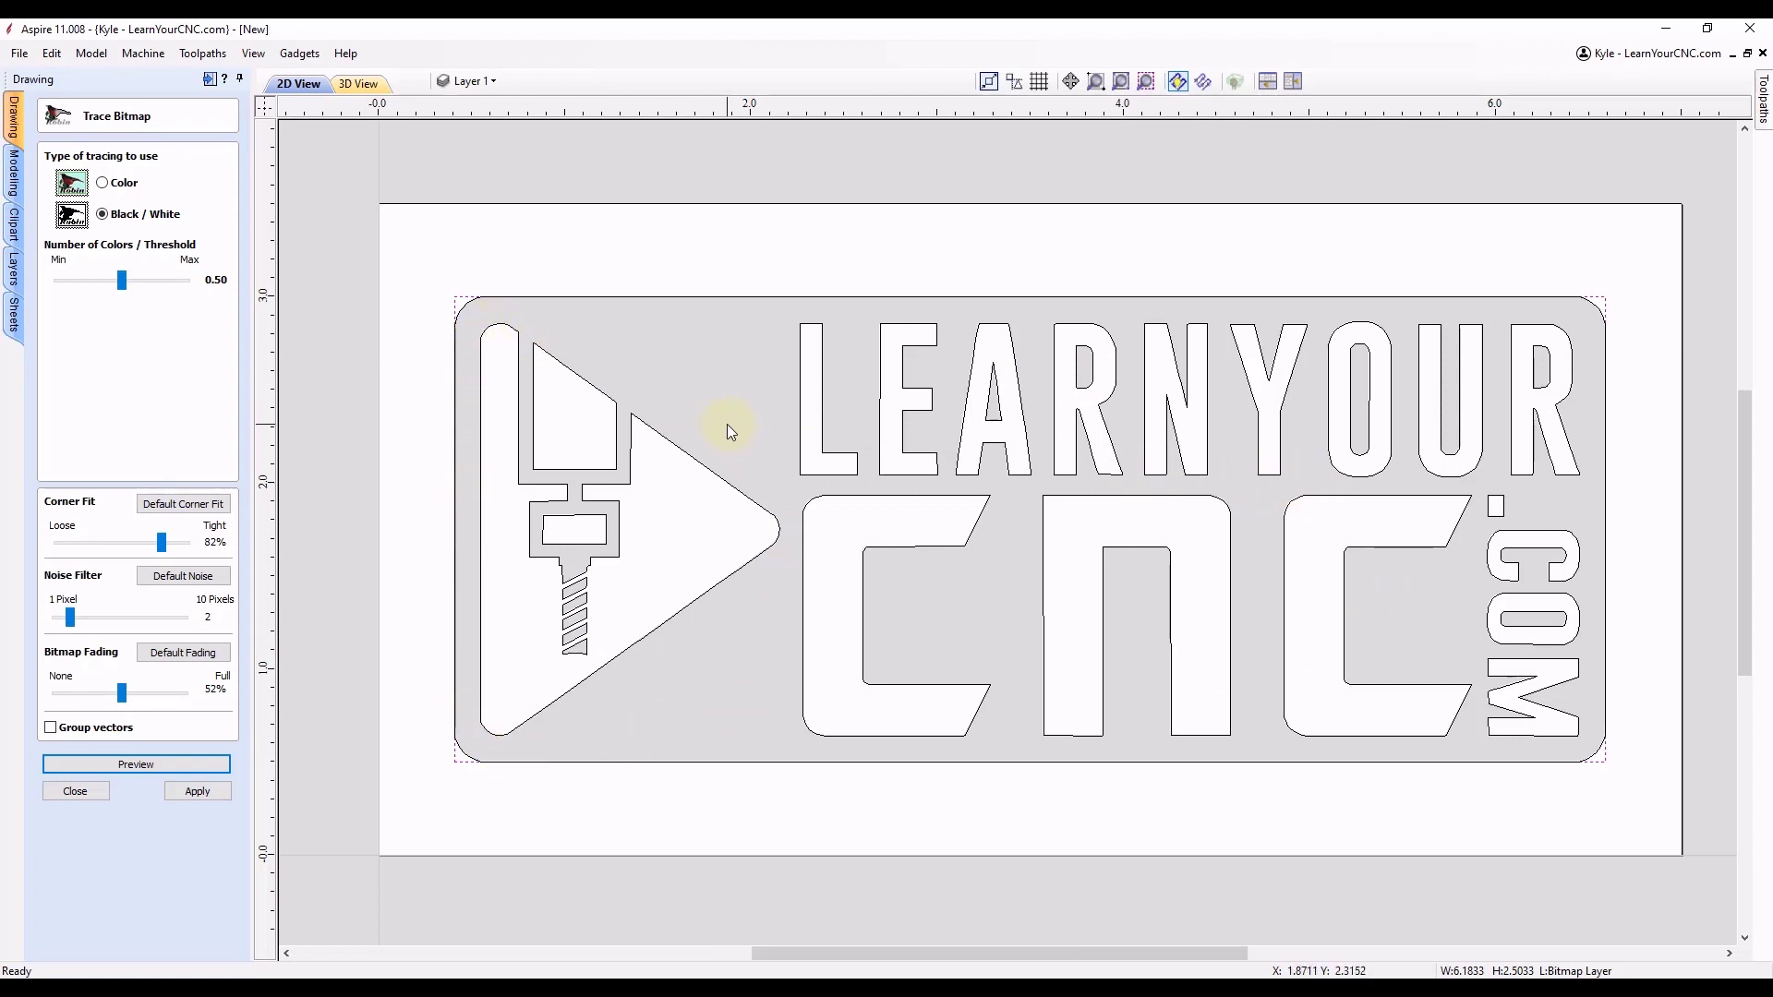
left_click(790, 320)
Draw a tracing rectangle around the play-button icon and re-preview the trace inside it.
left_click_drag(776, 340, 467, 745)
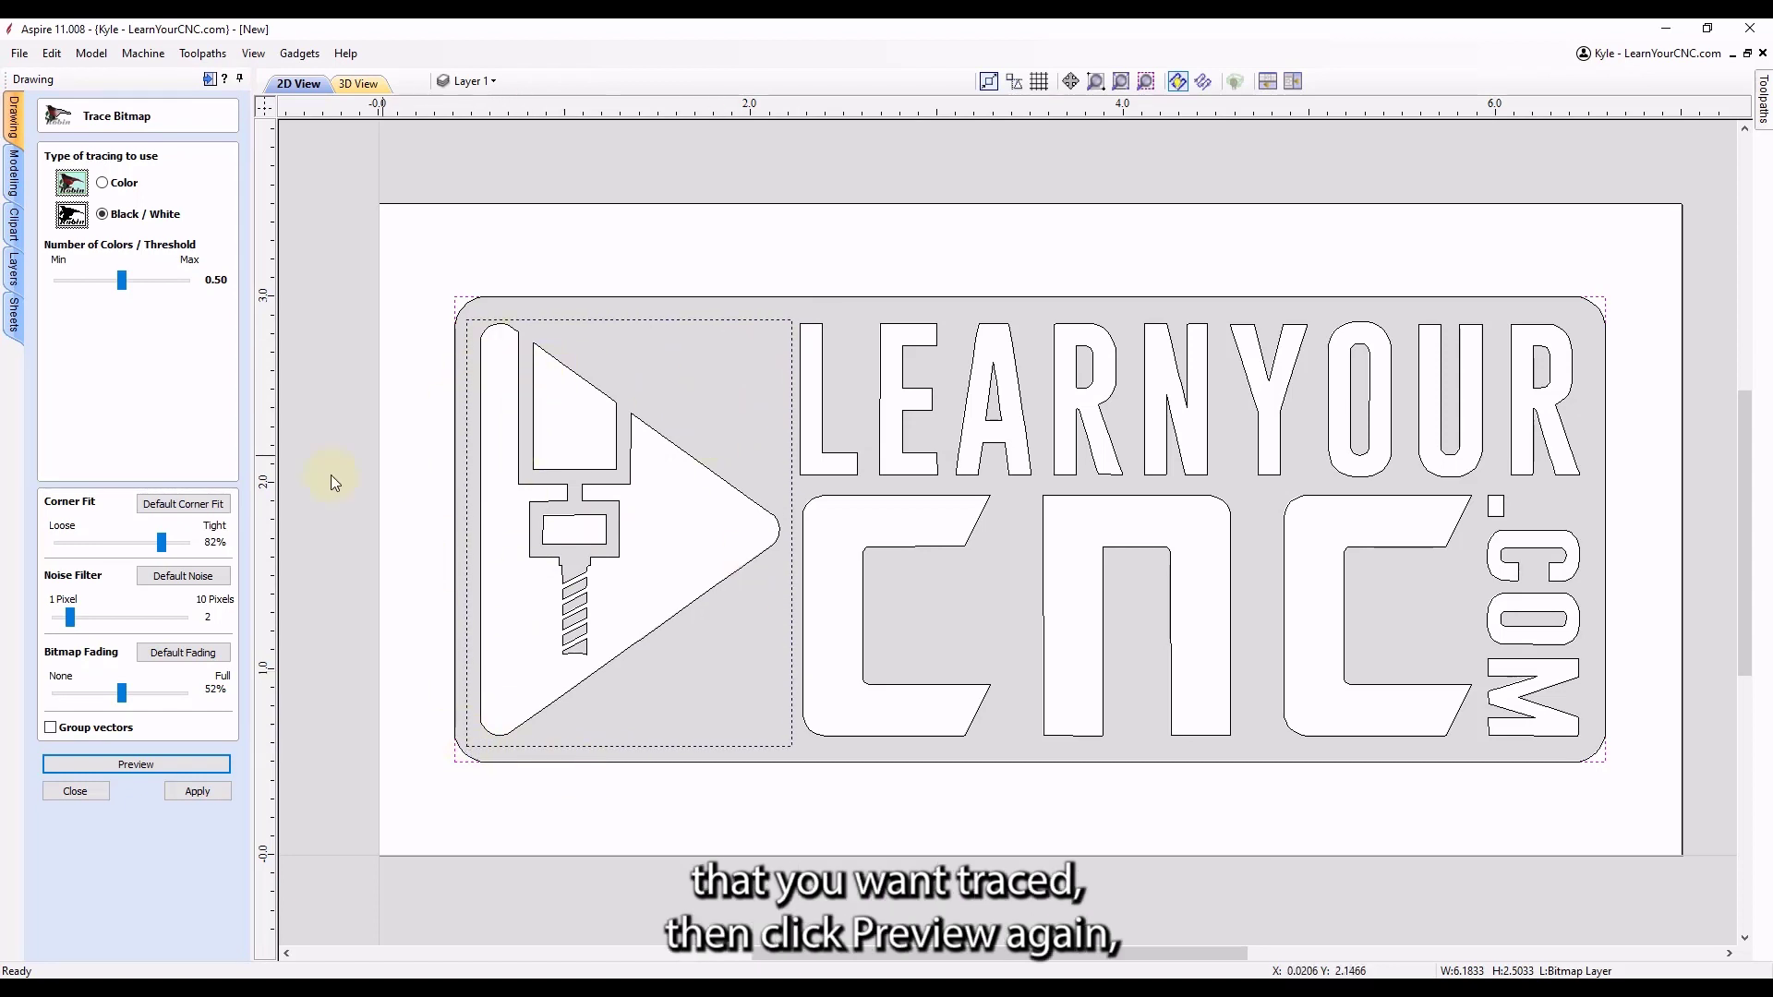
left_click(136, 759)
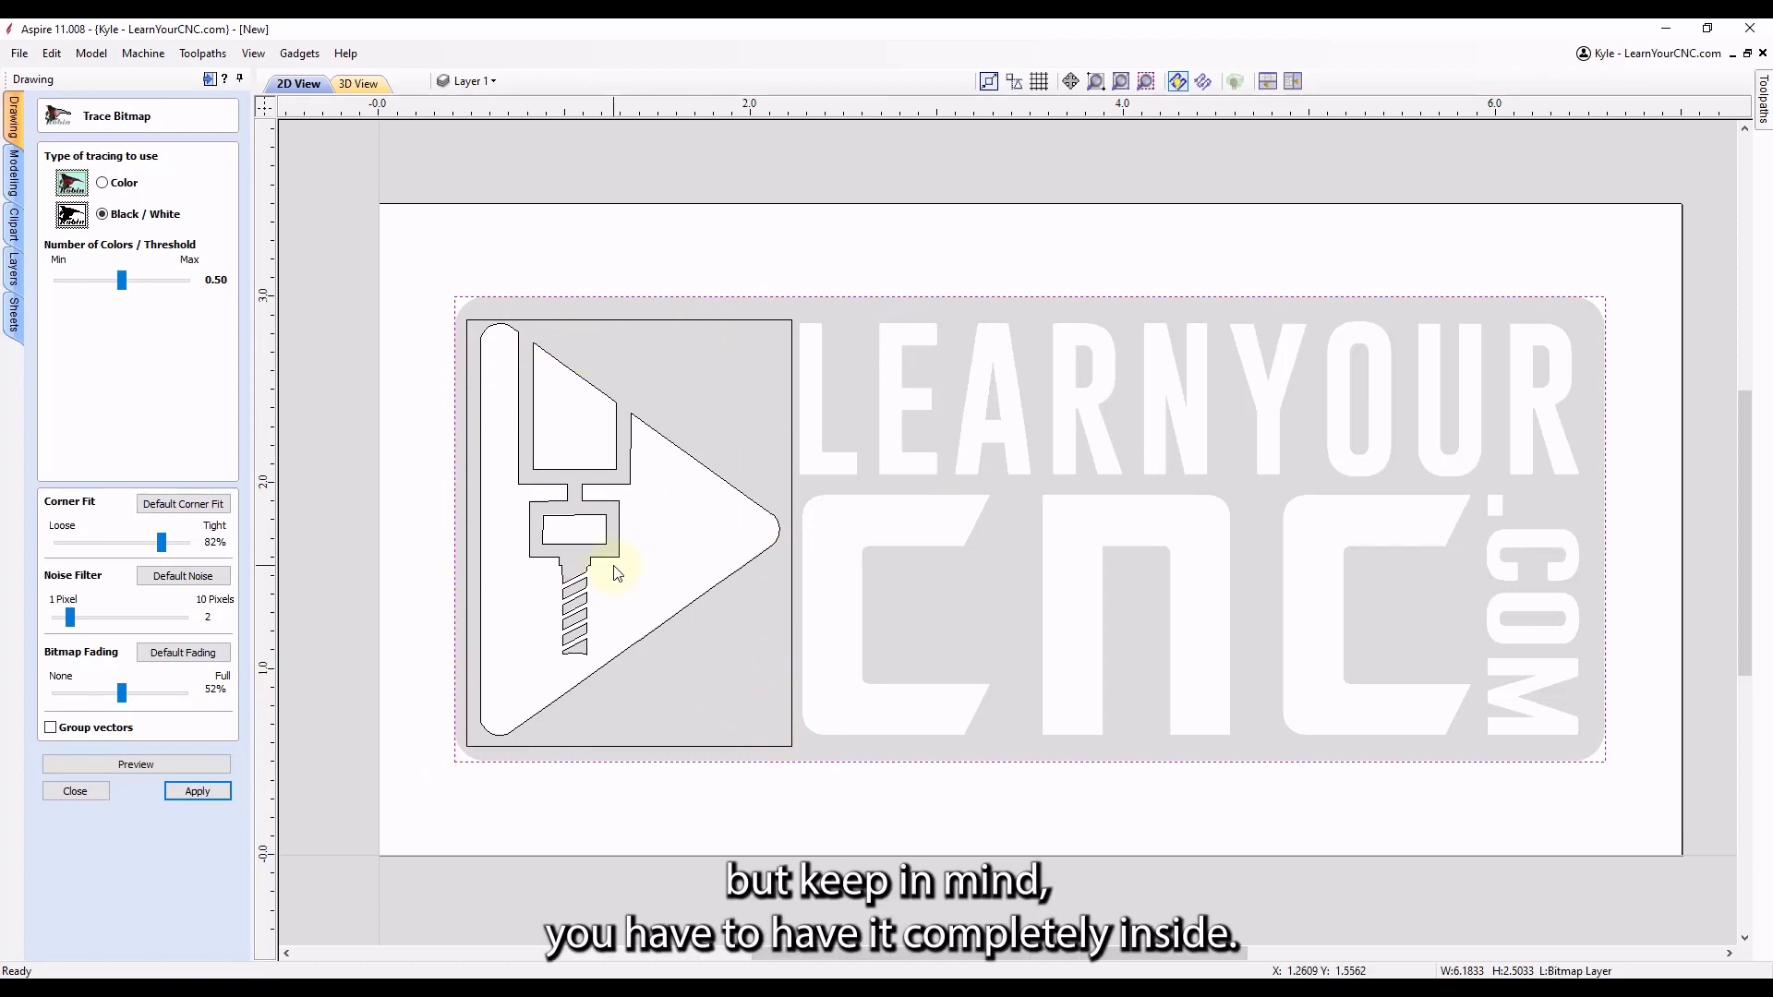
scroll(506, 322, "up", 1)
scroll(506, 323, "up", 1)
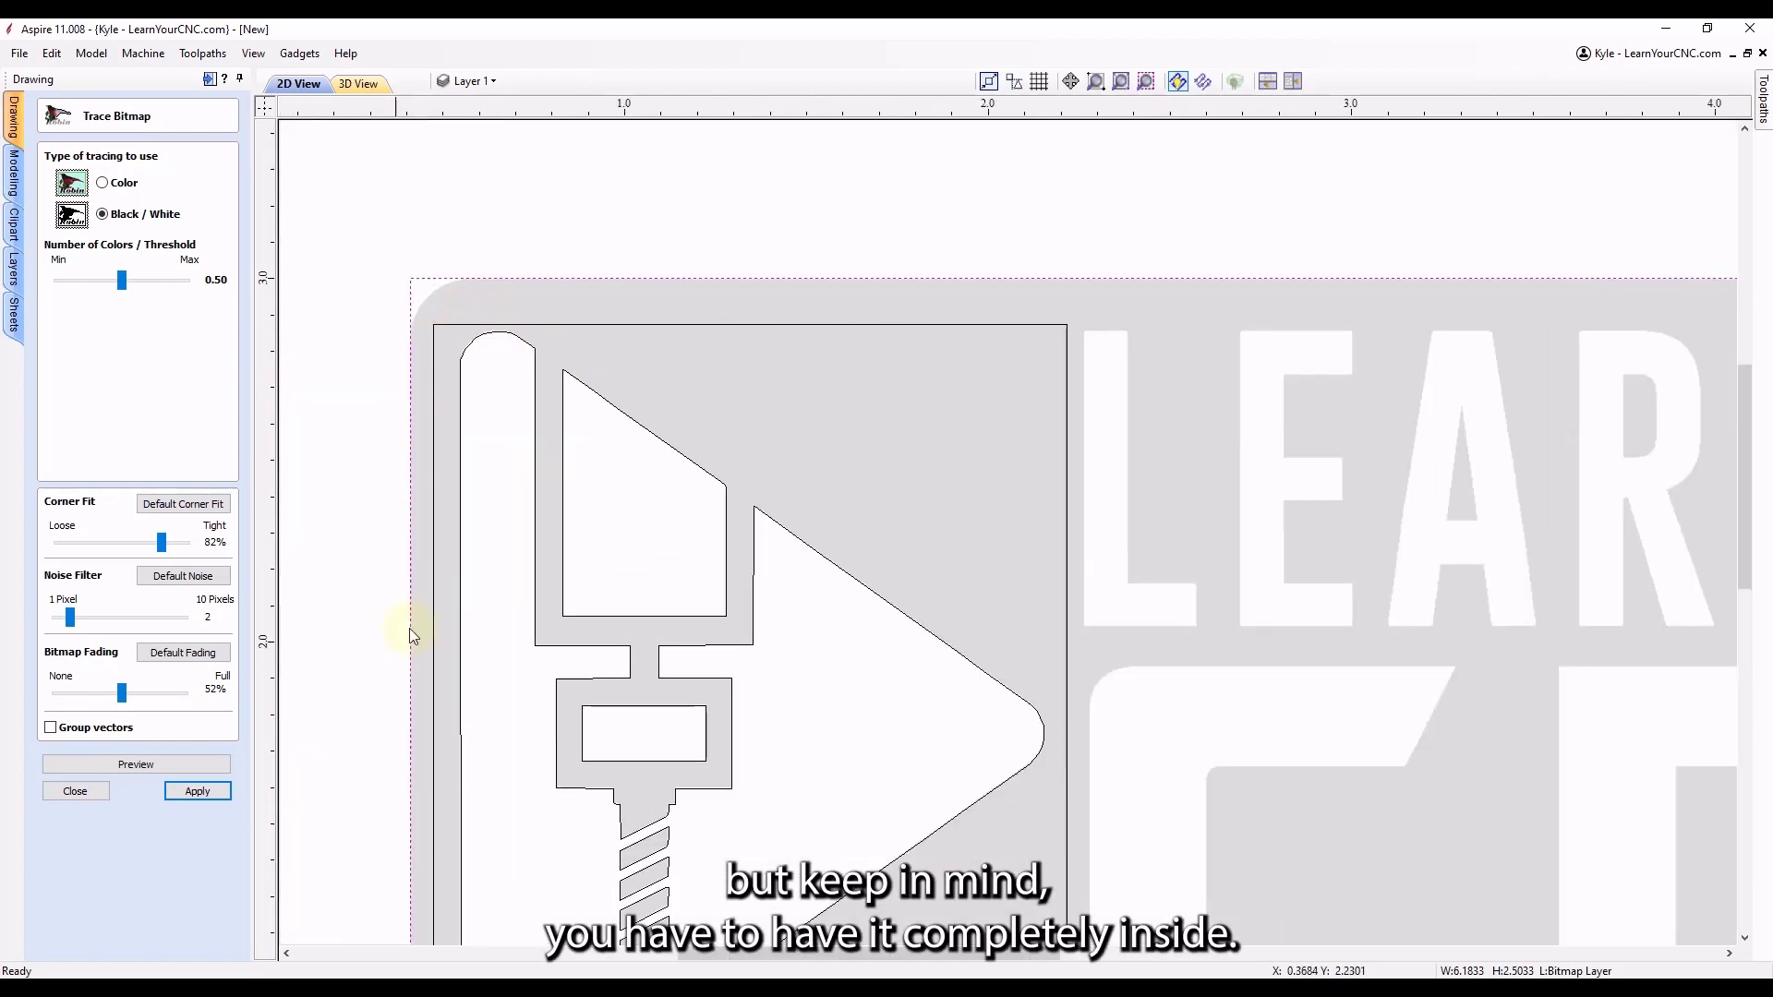
scroll(863, 585, "down", 3)
scroll(923, 425, "up", 1)
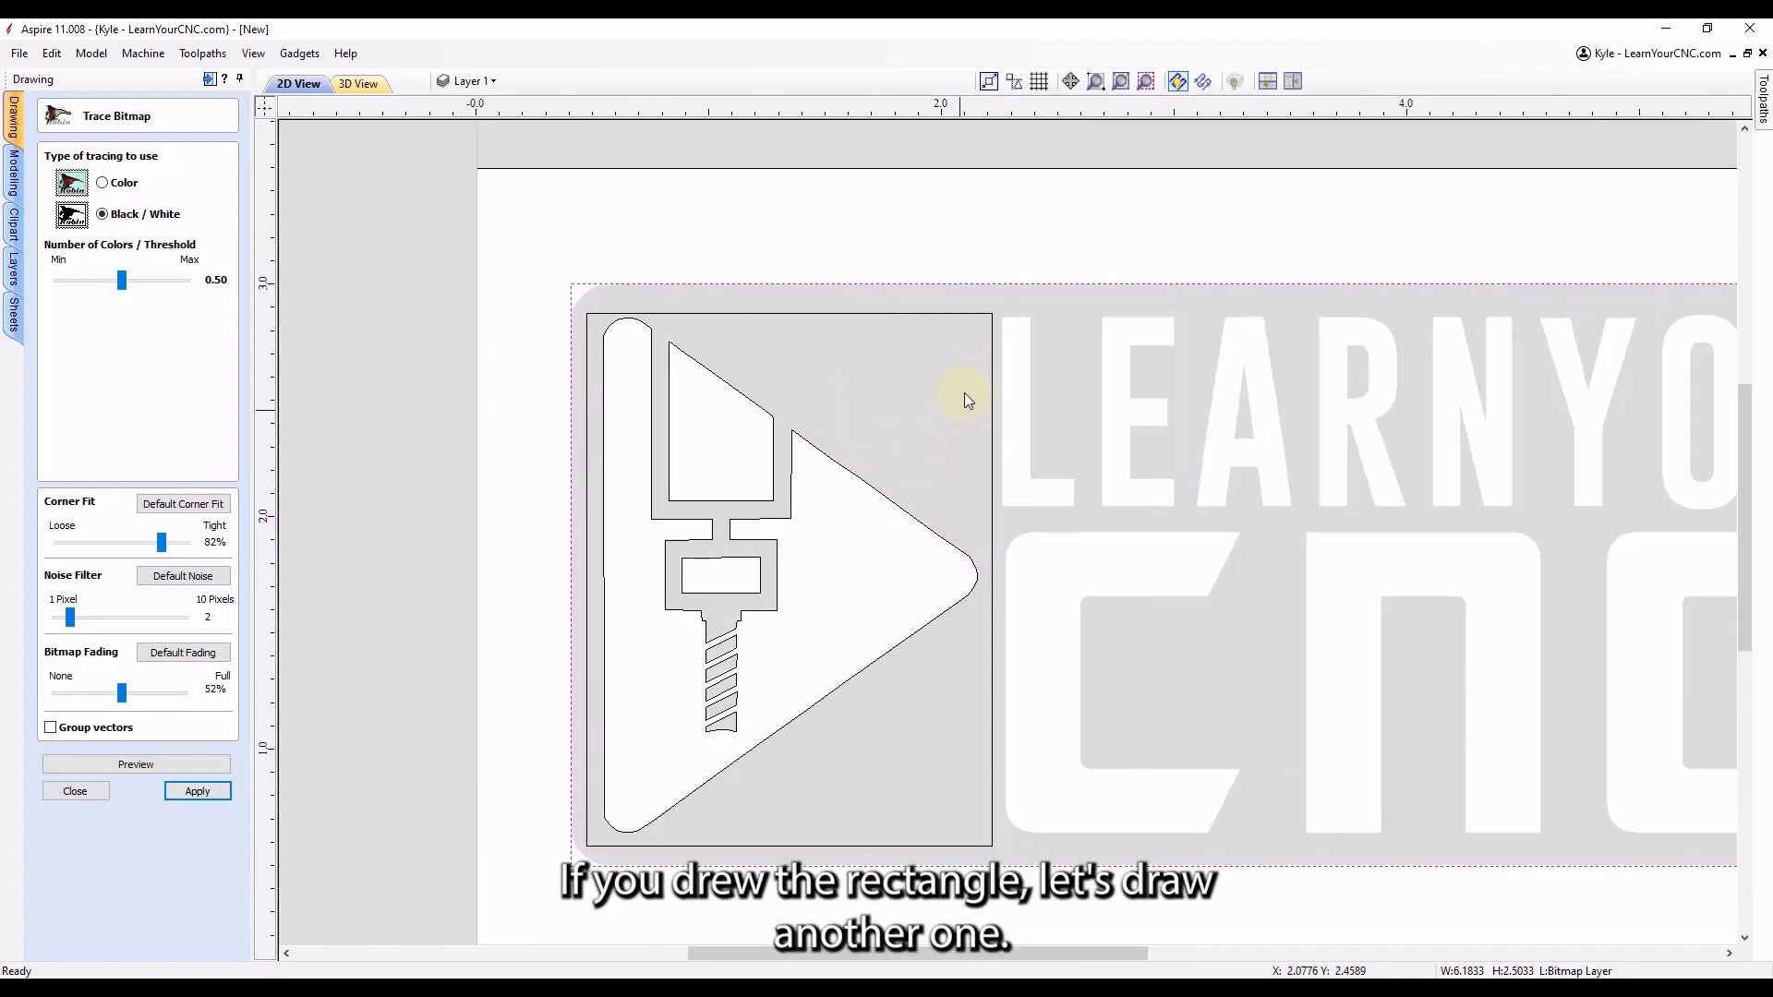
Try a tighter rectangle cutting into the icon and preview that trace.
left_click_drag(978, 359, 593, 819)
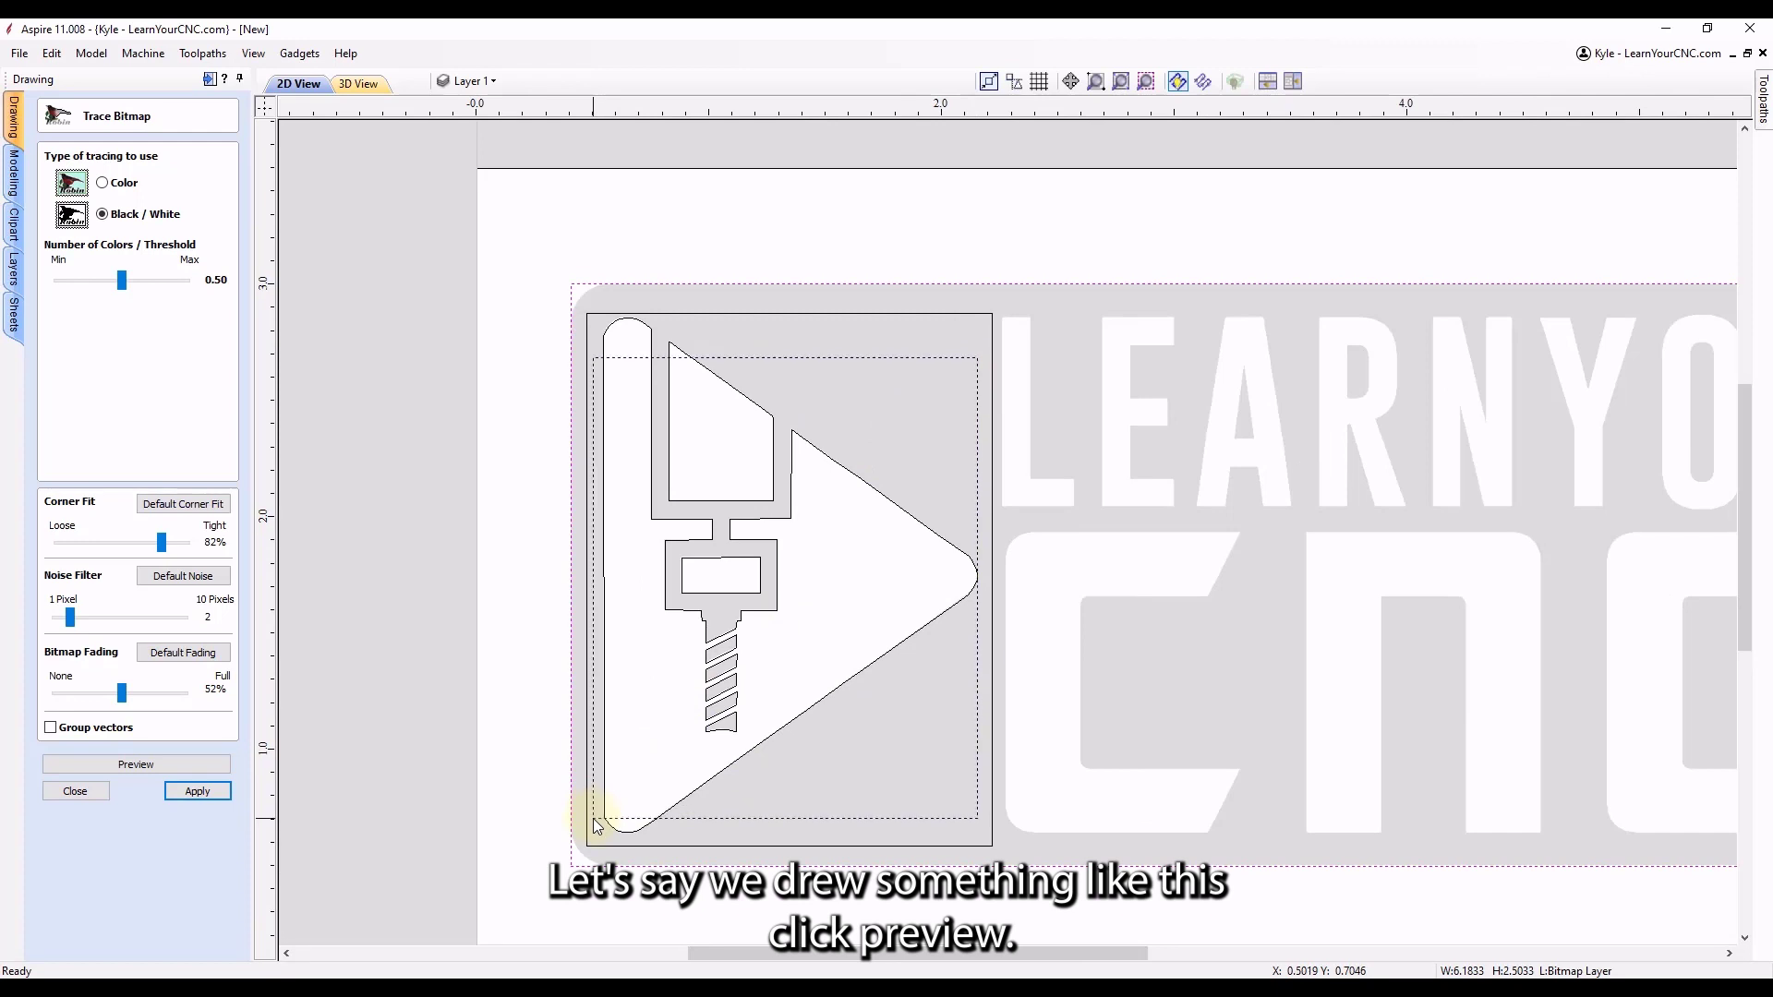
left_click(102, 762)
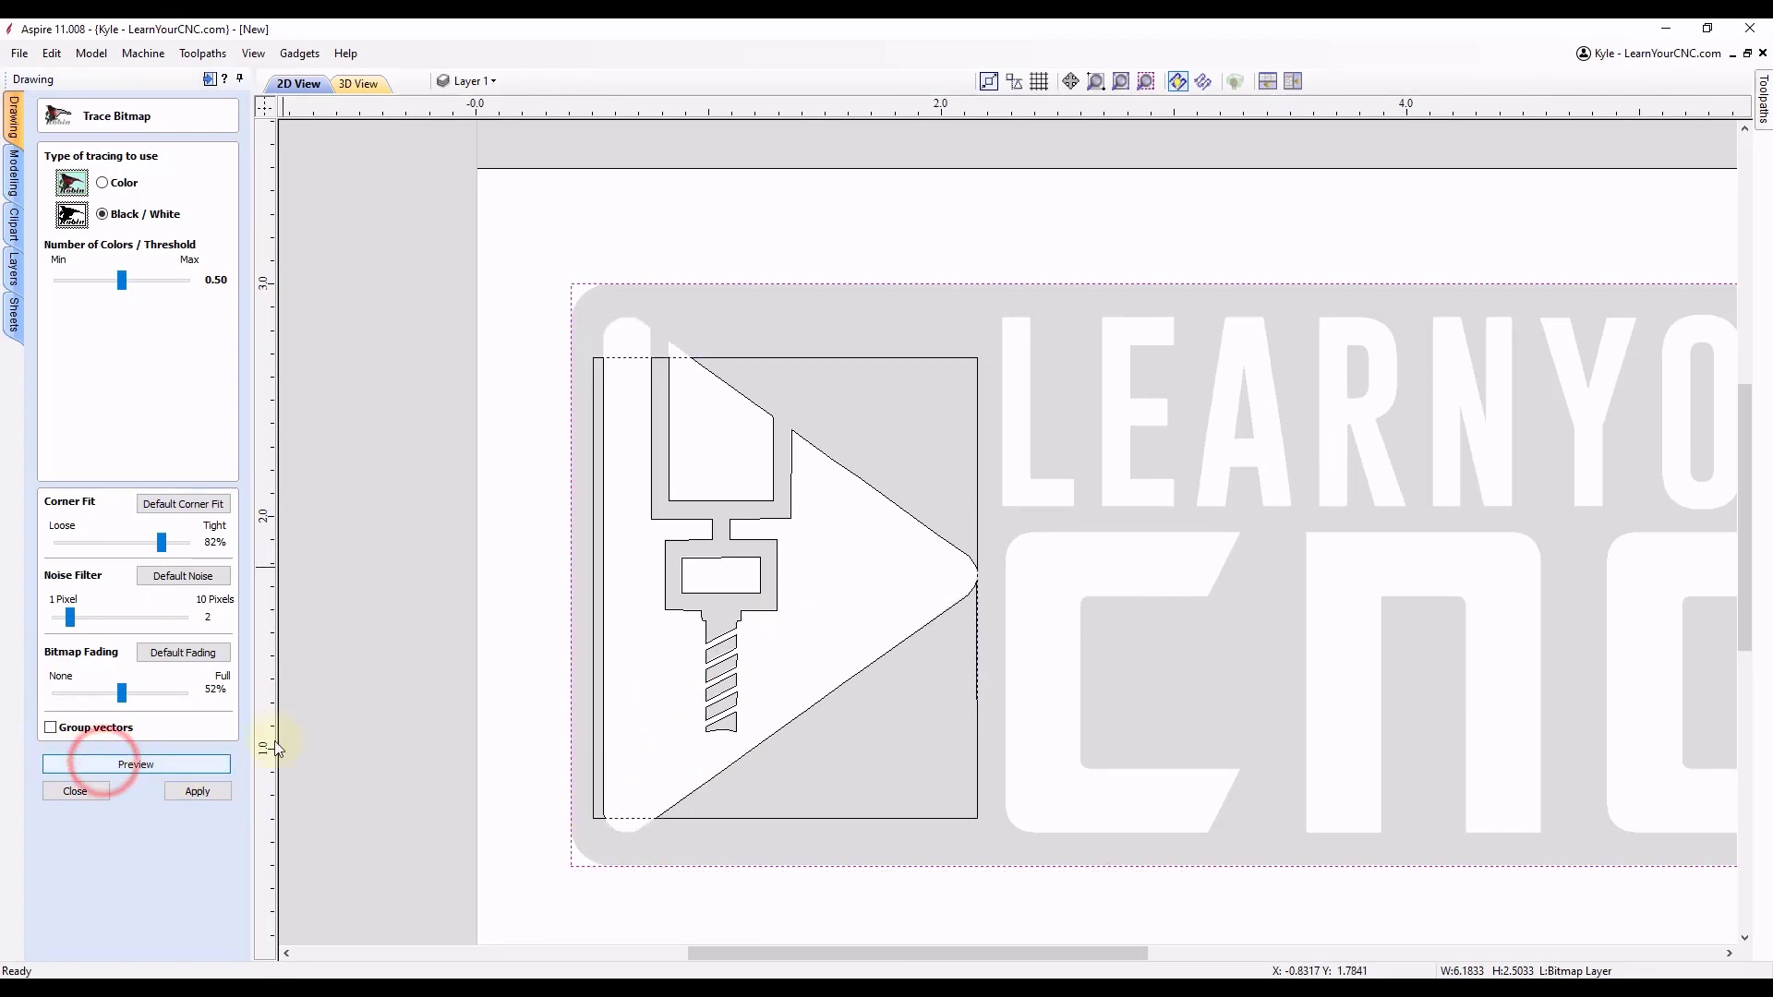
scroll(670, 388, "up", 3)
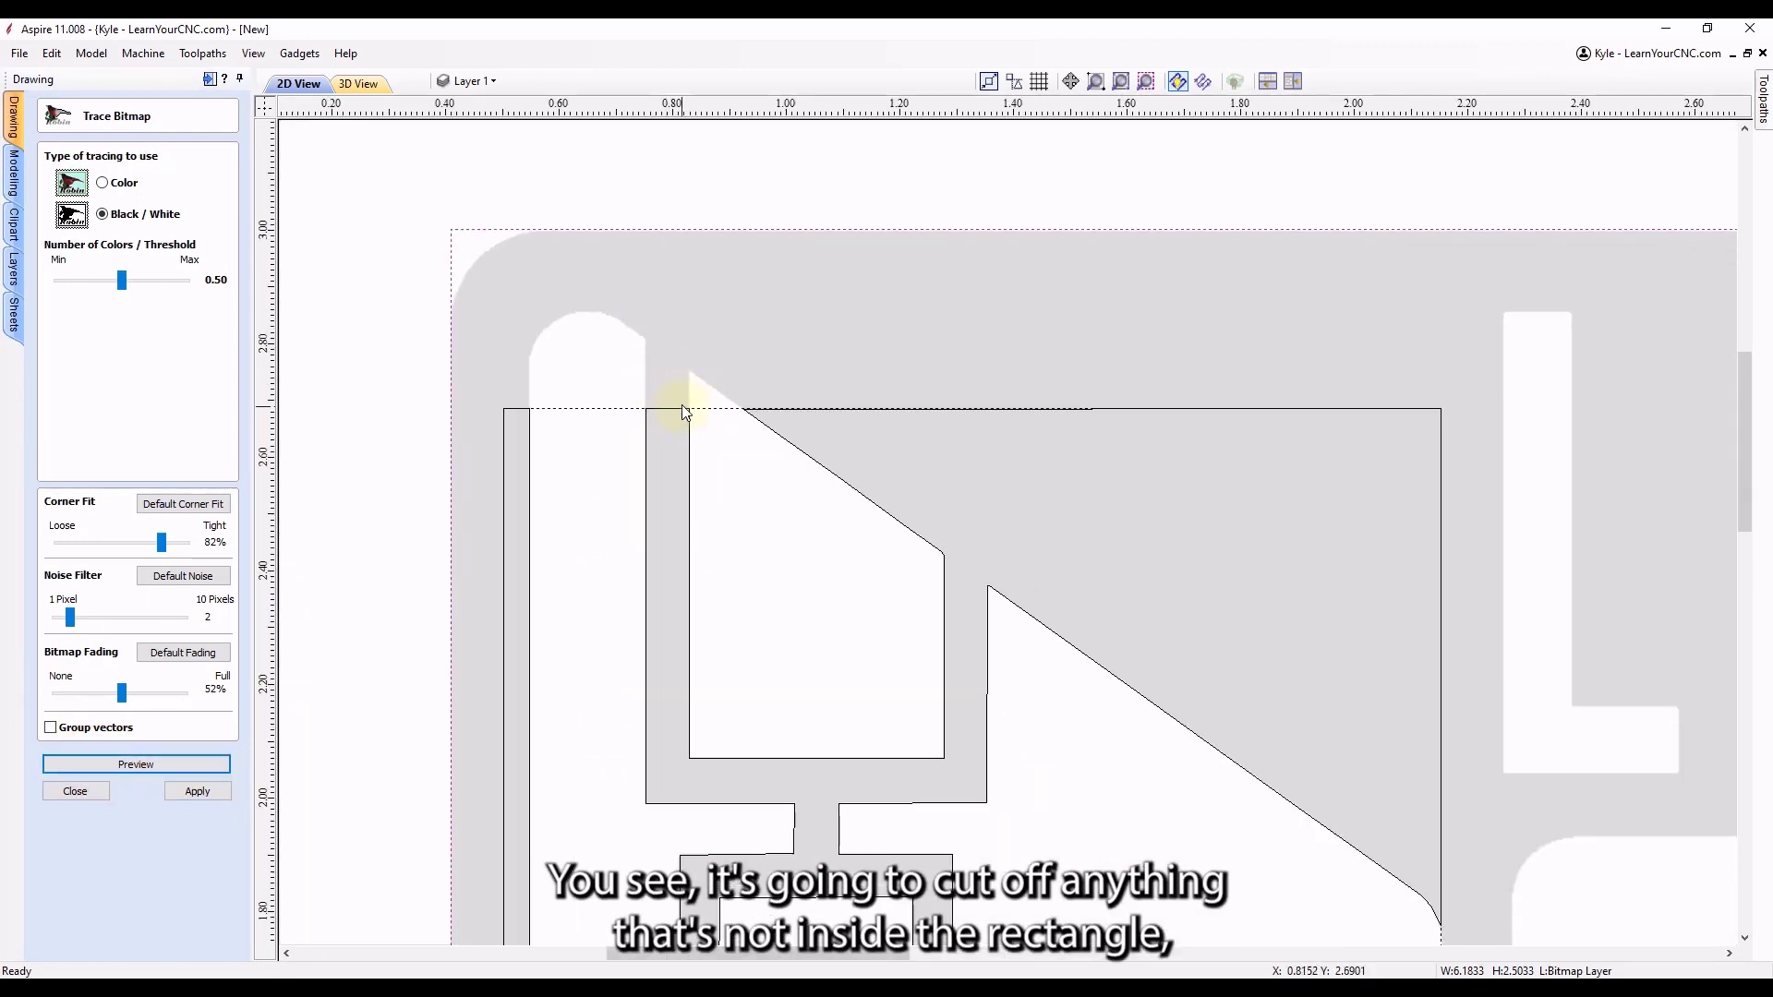
scroll(550, 328, "down", 4)
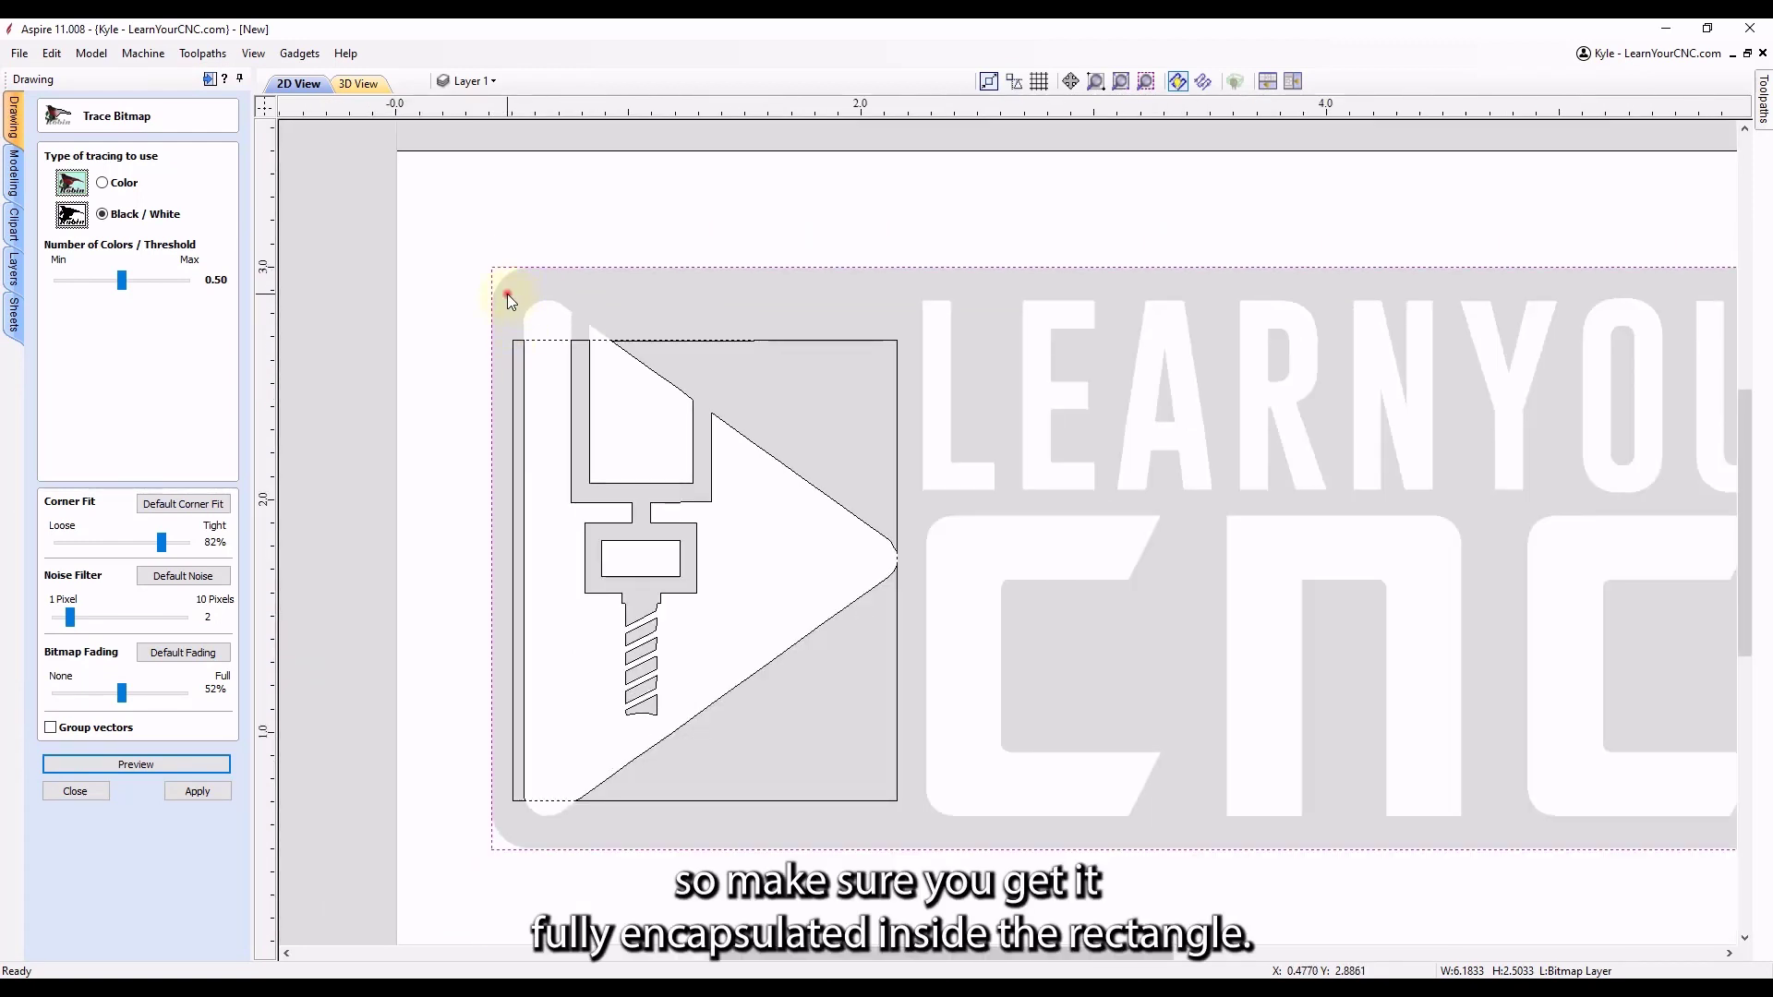
Redraw a rectangle fully enclosing the icon, preview, and apply the traced vectors.
mouse_move(507, 294)
left_mouse_down()
mouse_move(665, 621)
mouse_move(795, 810)
mouse_move(911, 826)
left_mouse_up()
left_click(164, 771)
left_click(185, 789)
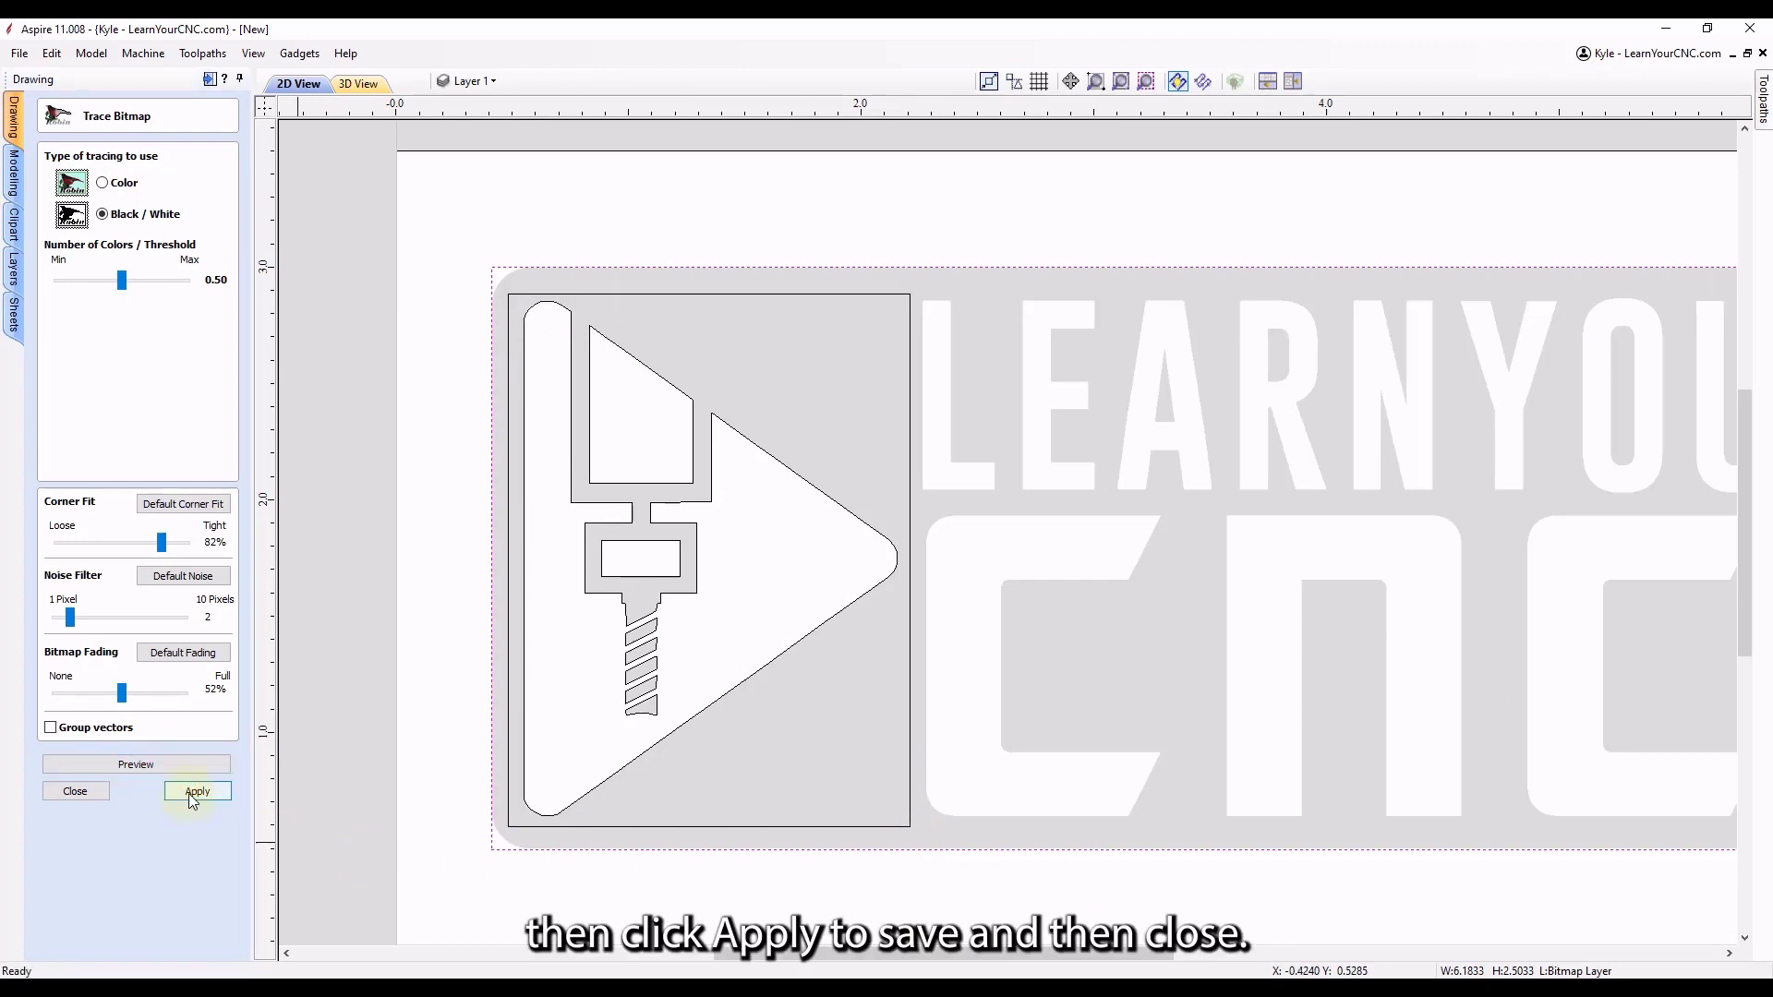
left_click(76, 792)
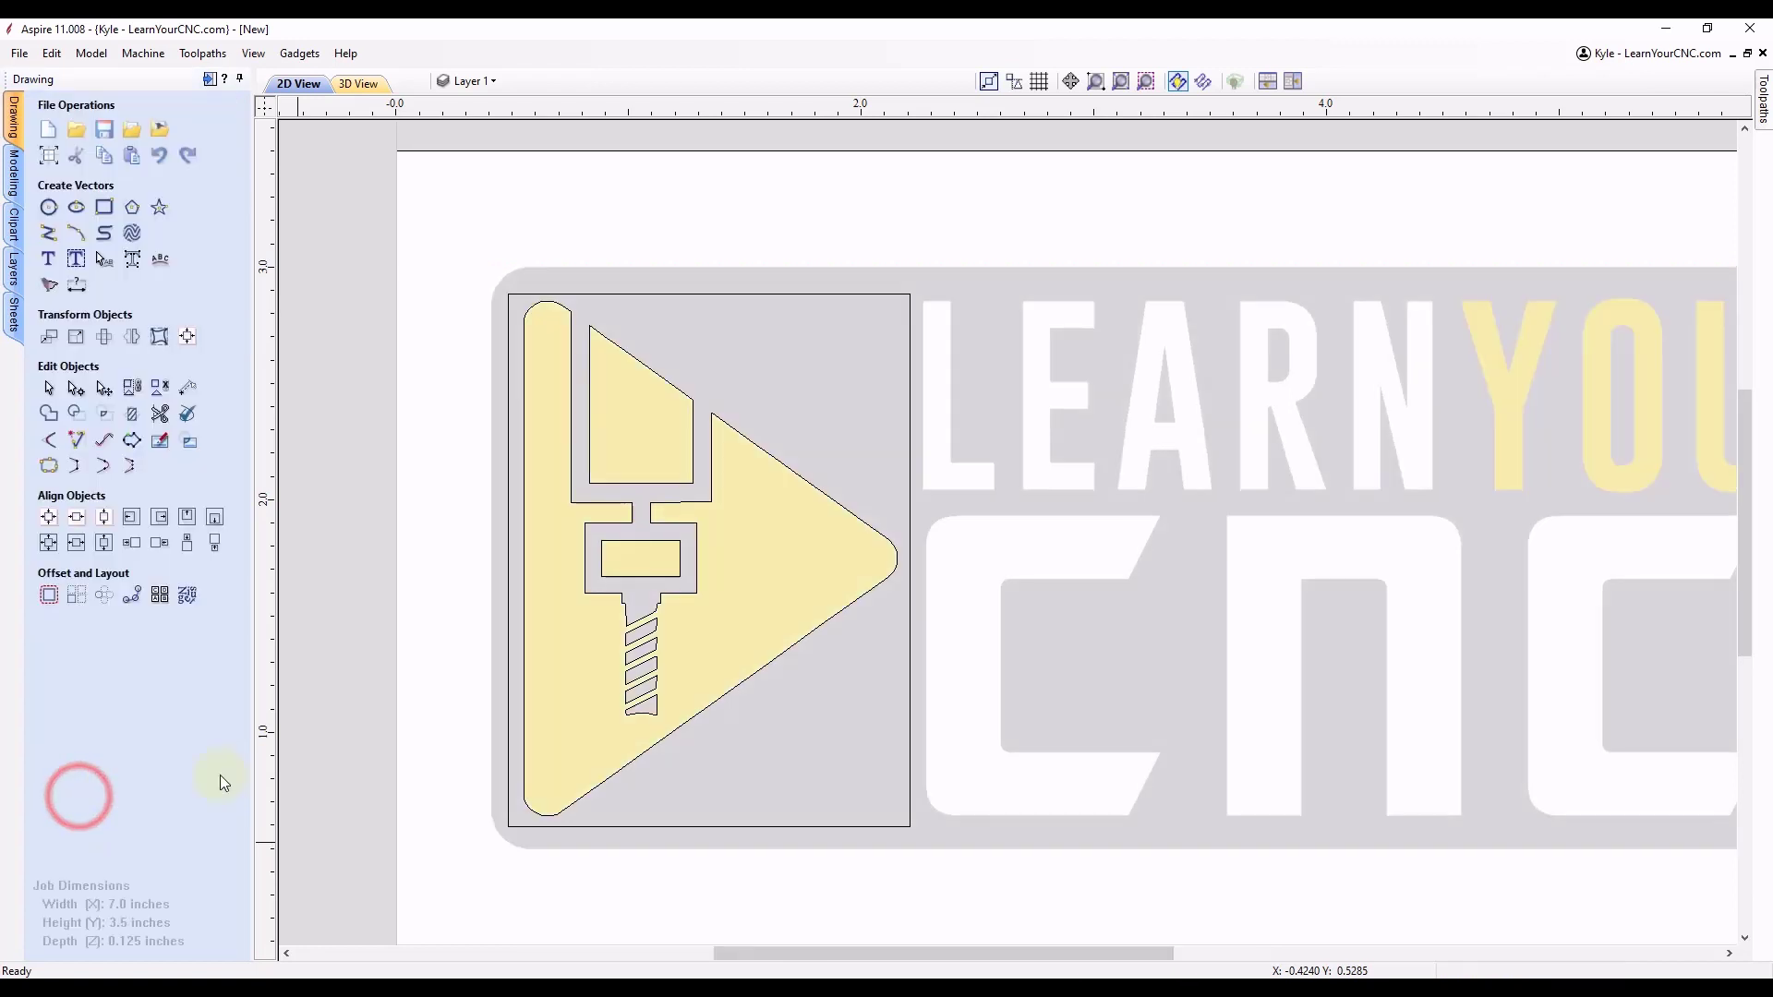
Hide the Bitmap Layer and fit the whole job in view.
left_click(753, 335)
left_click(556, 309)
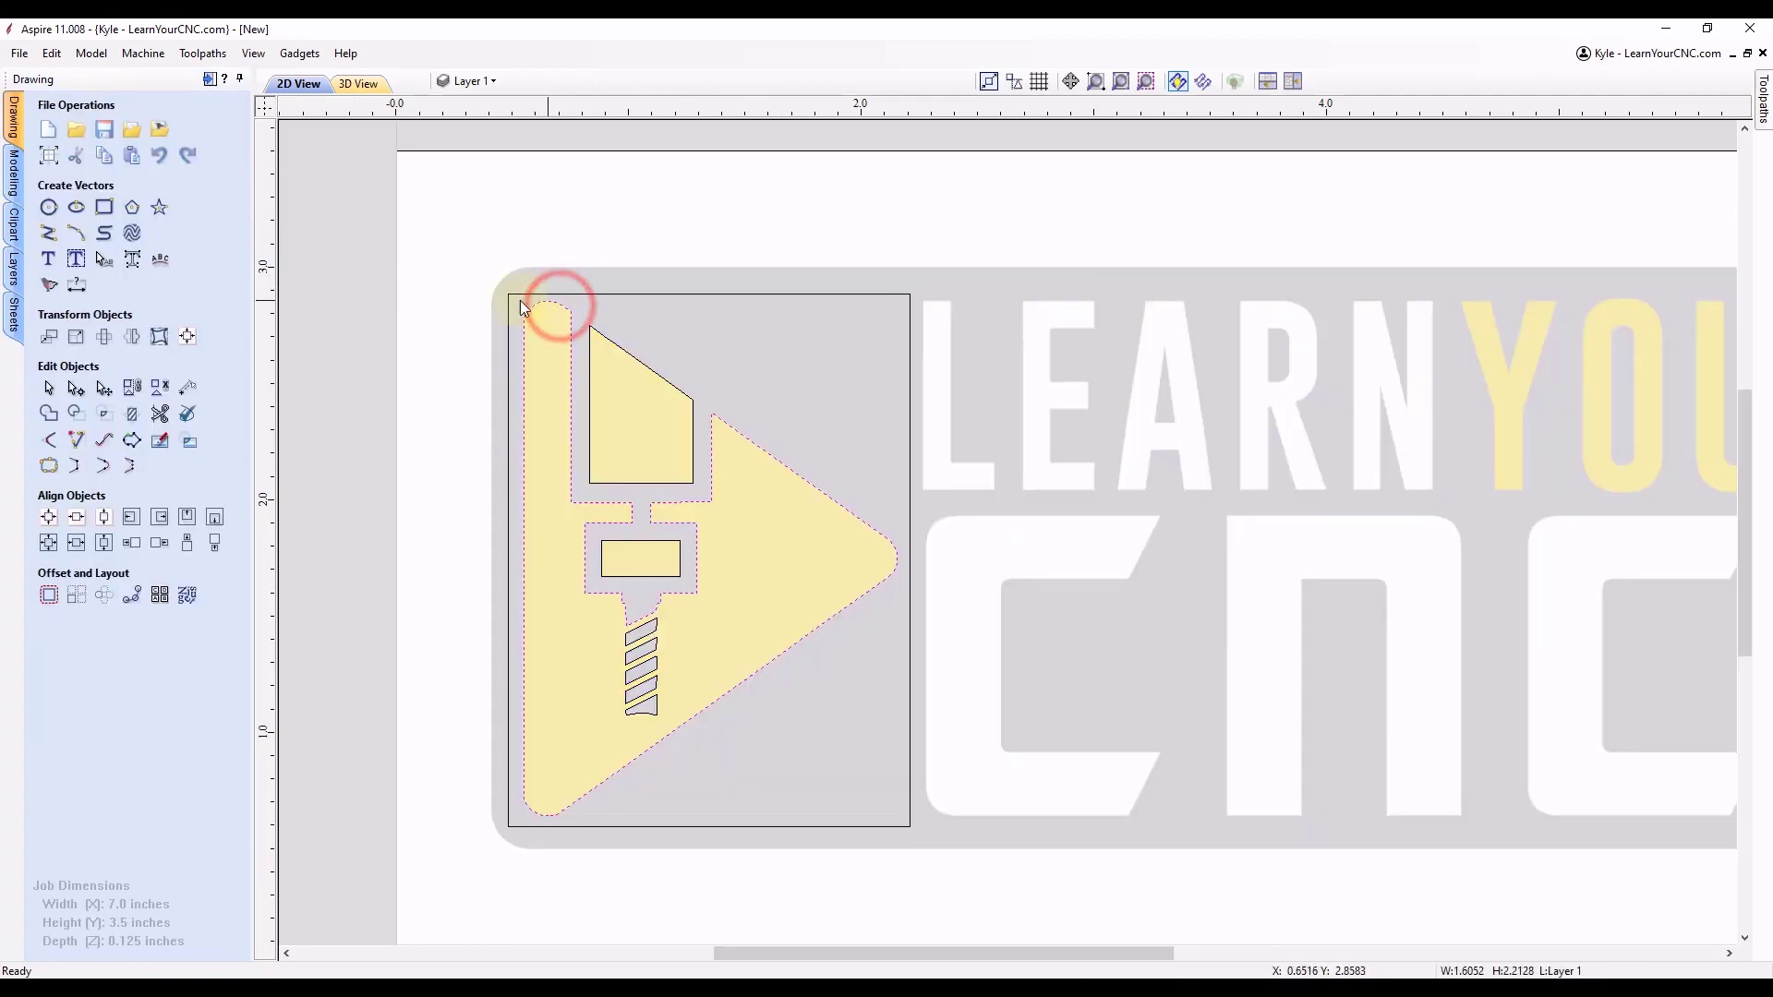
left_click(640, 541)
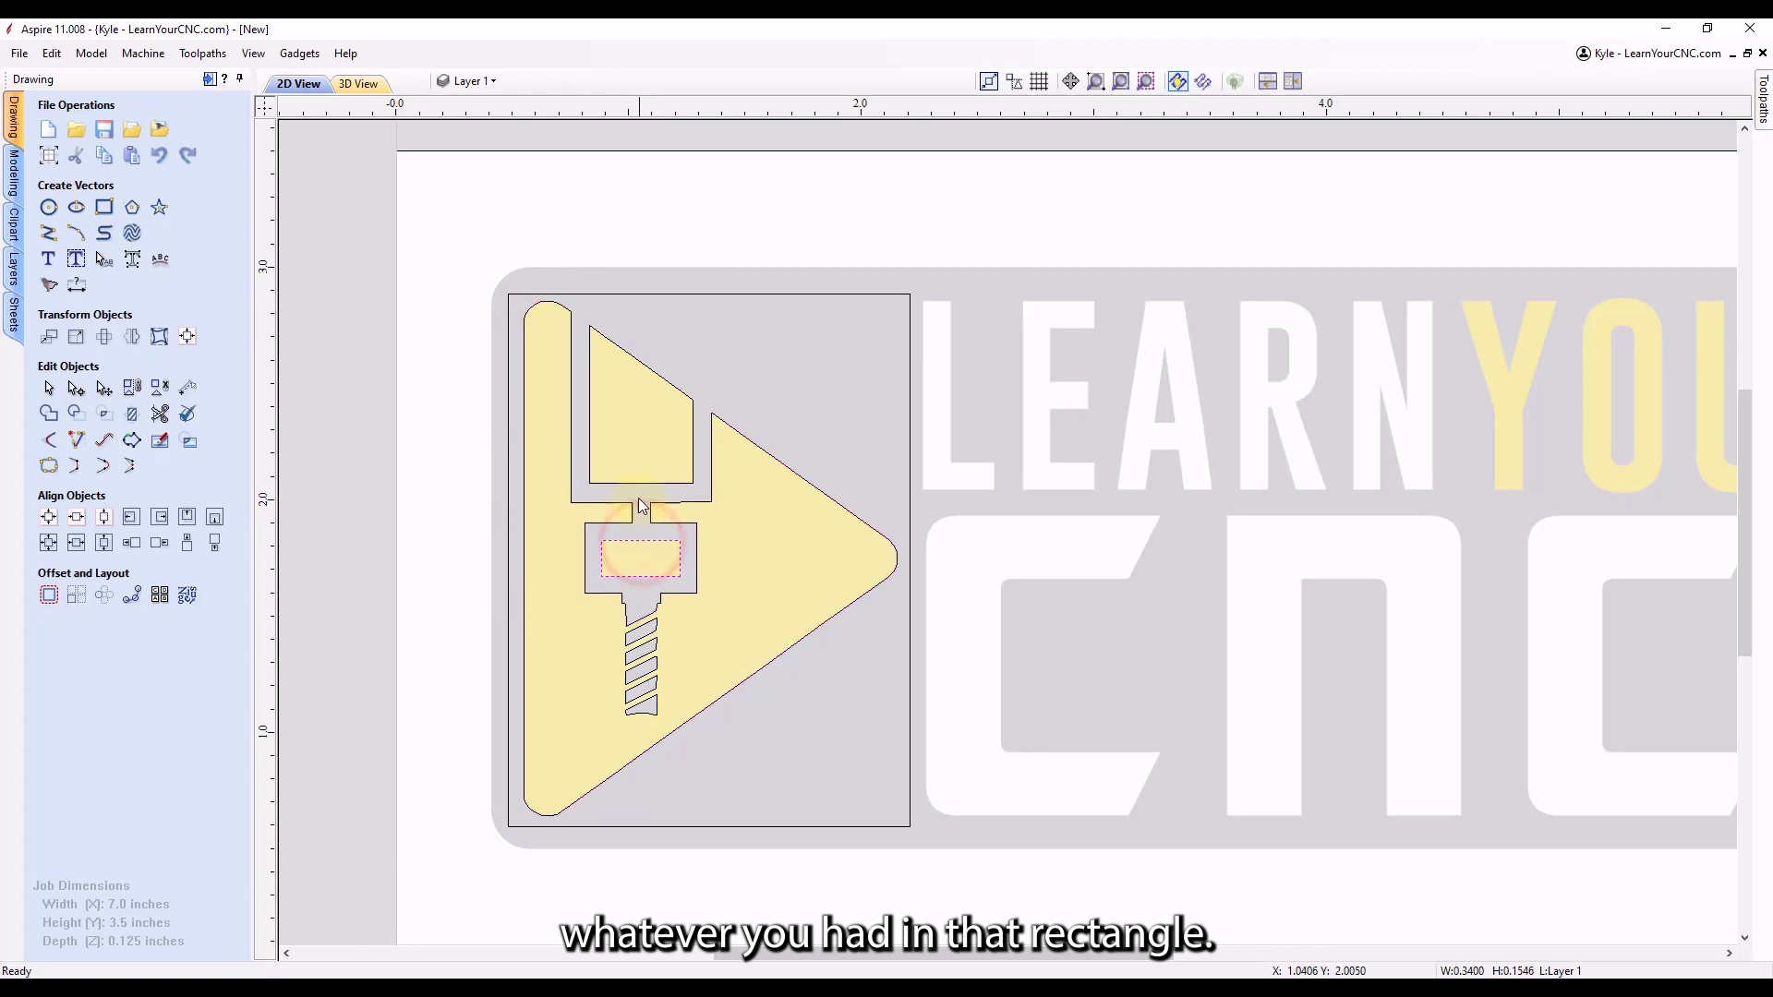
left_click(476, 74)
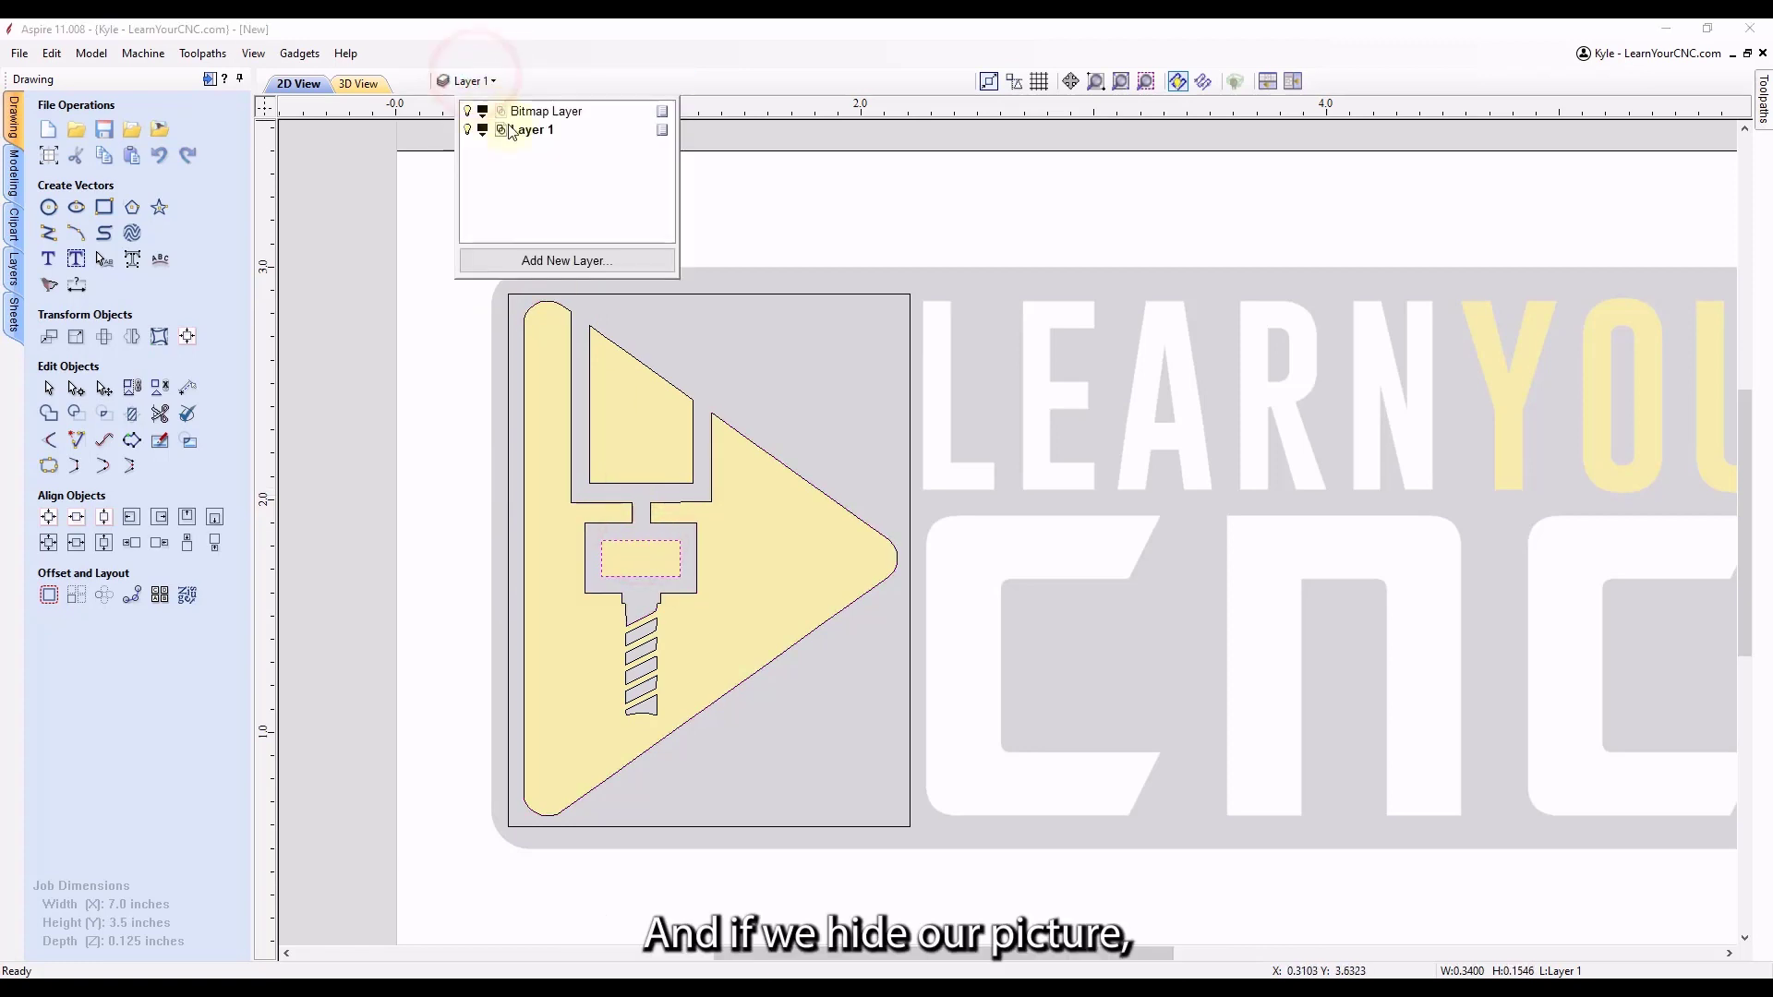
left_click(473, 114)
left_click(843, 258)
key("F3")
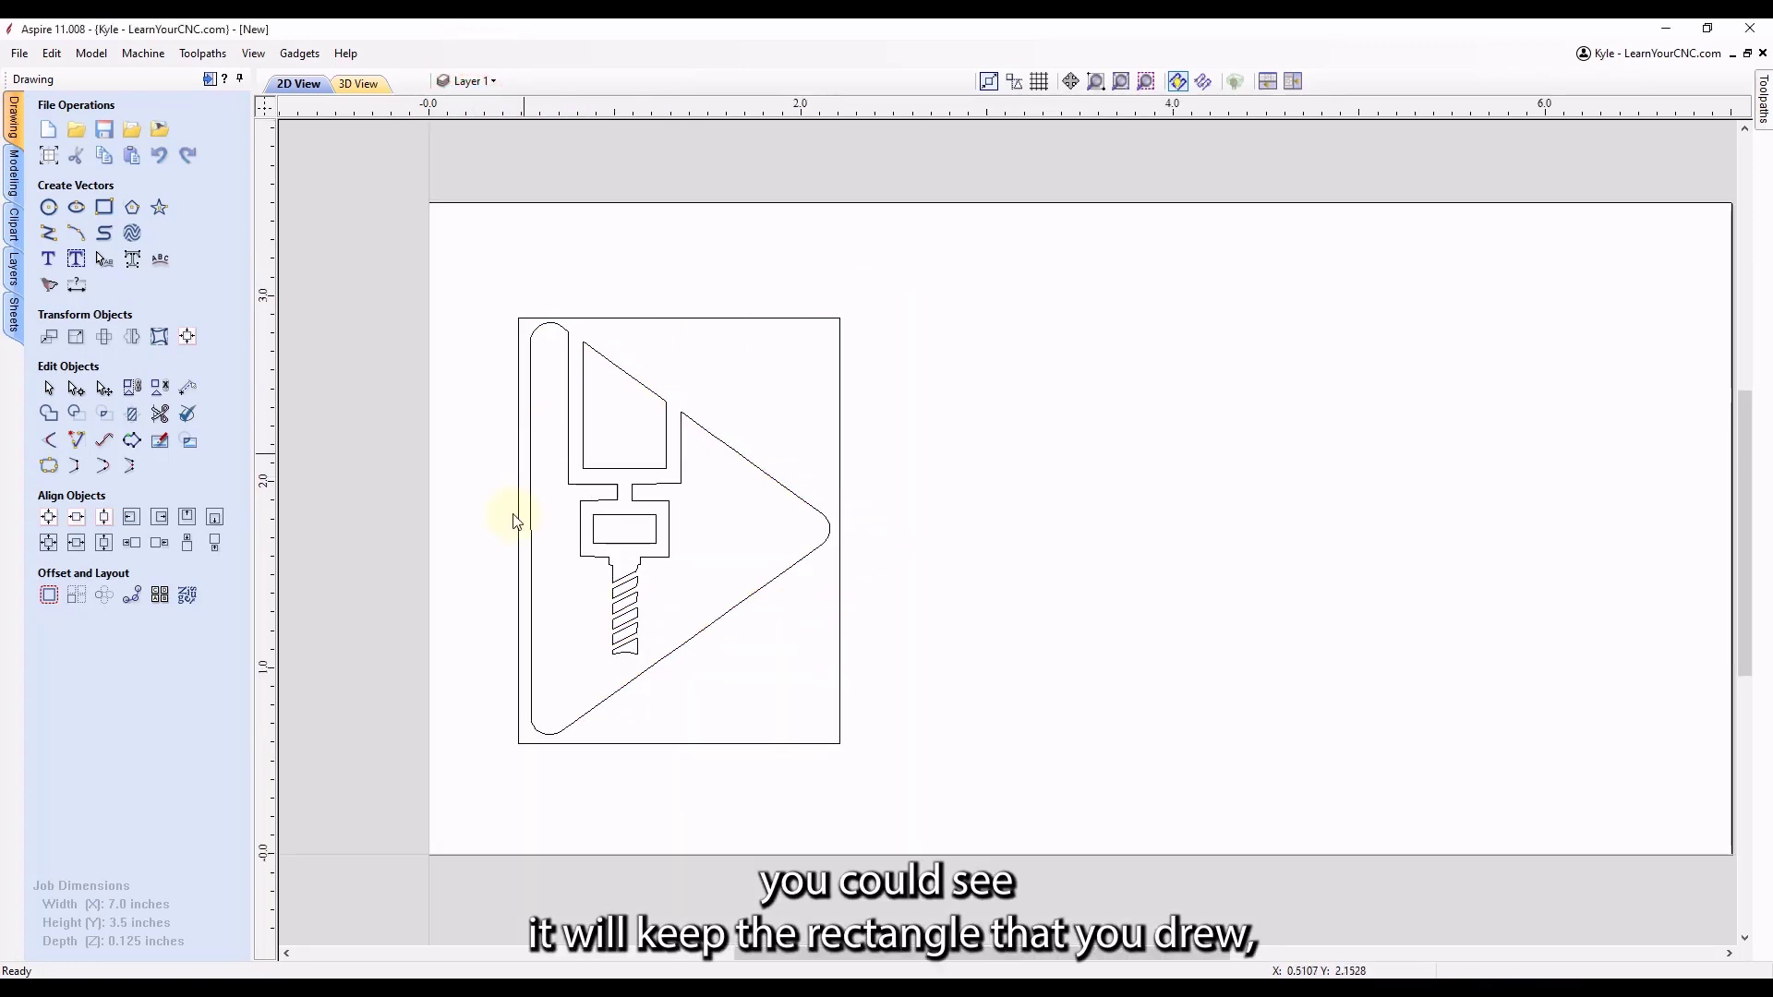
Delete the outer rectangle surrounding the traced icon vectors.
left_click(807, 318)
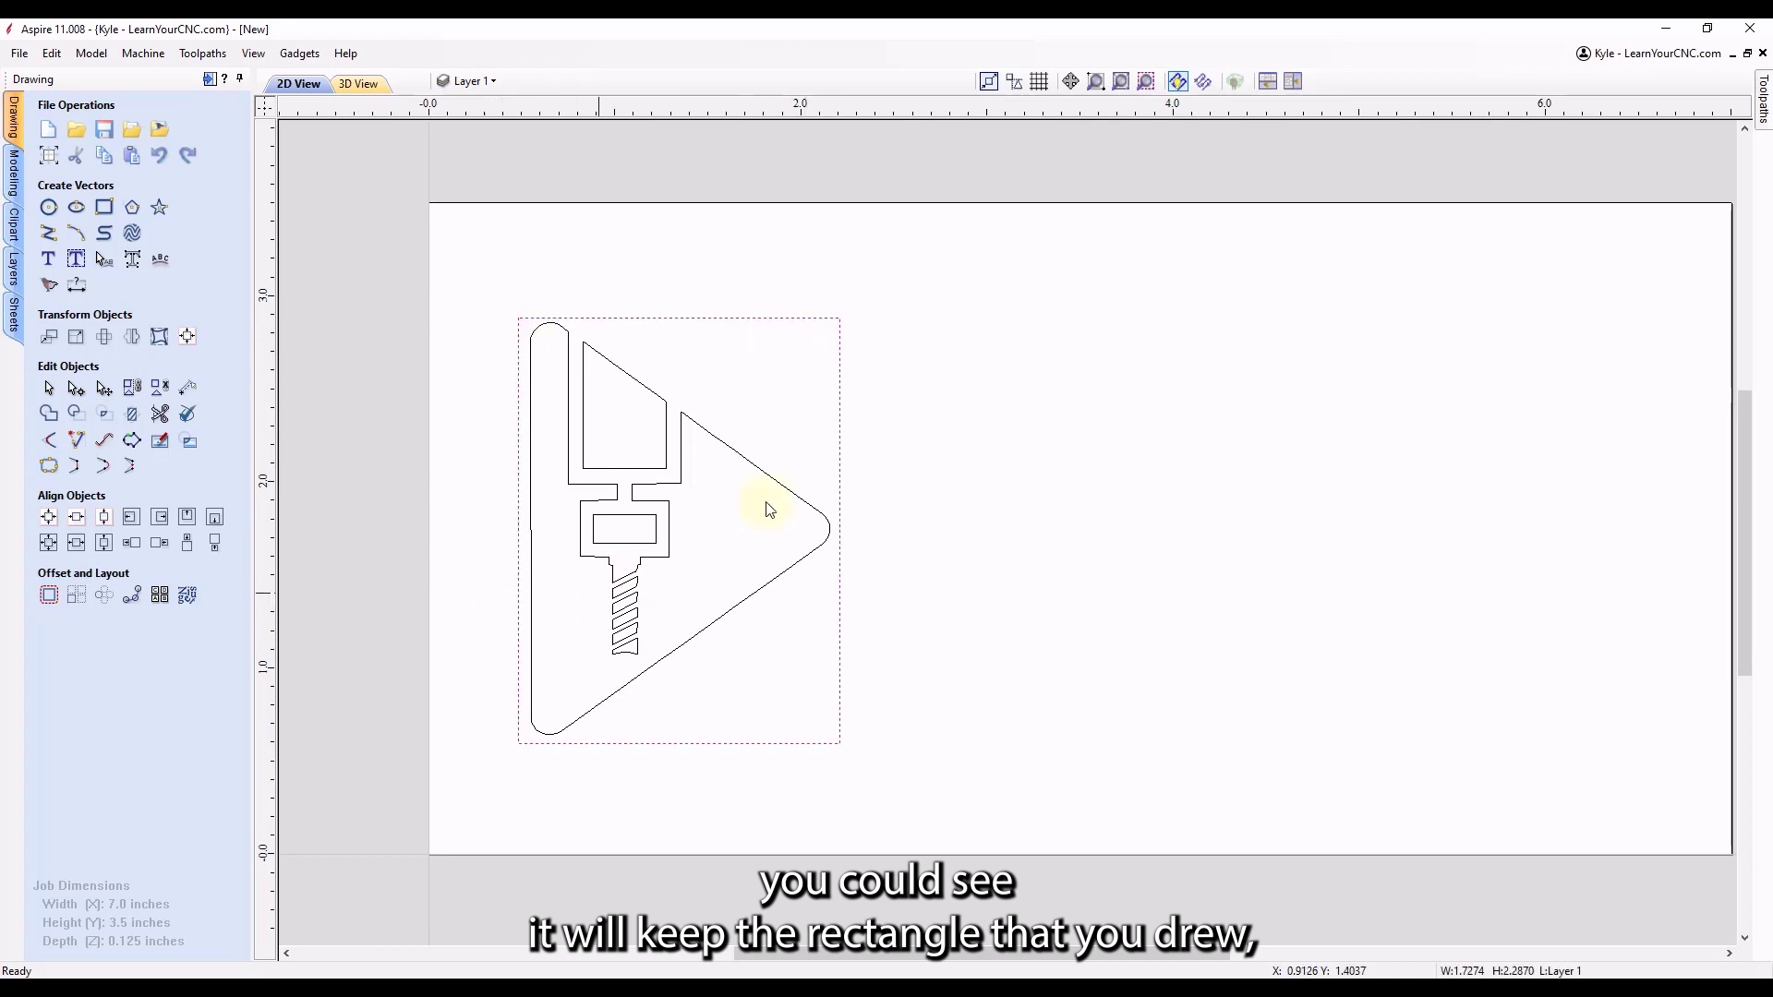
left_click(720, 375)
left_click(716, 594)
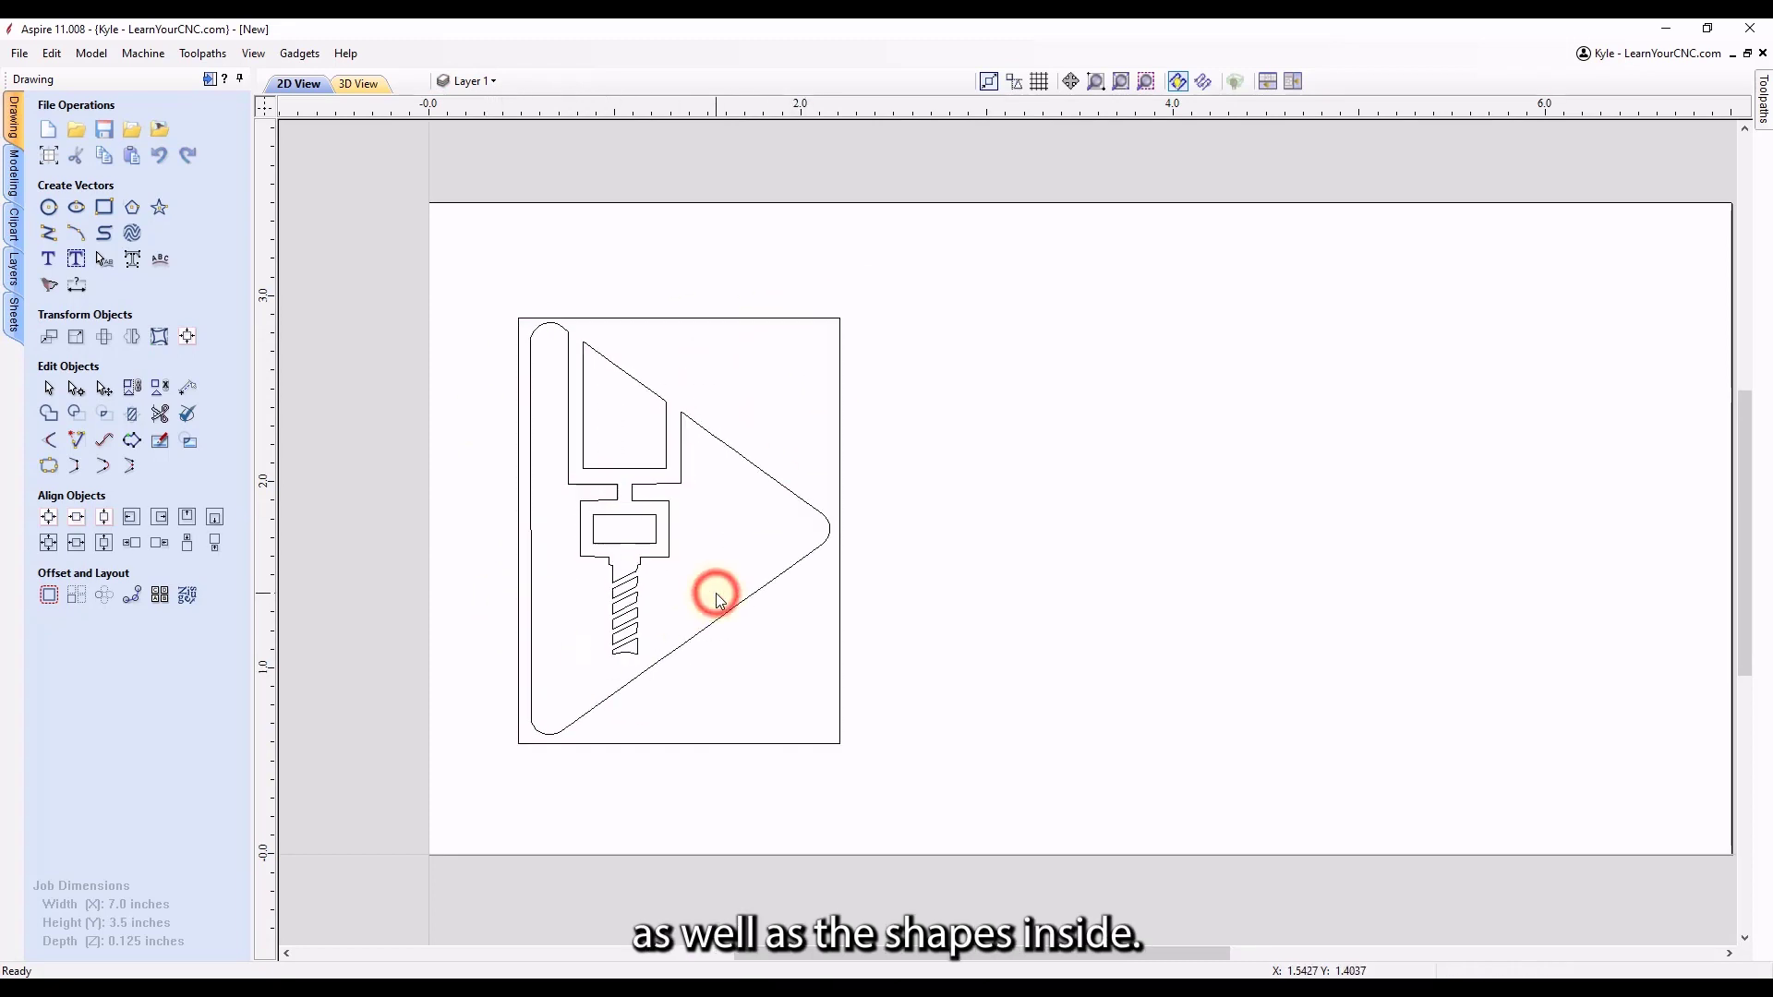
left_click(808, 318)
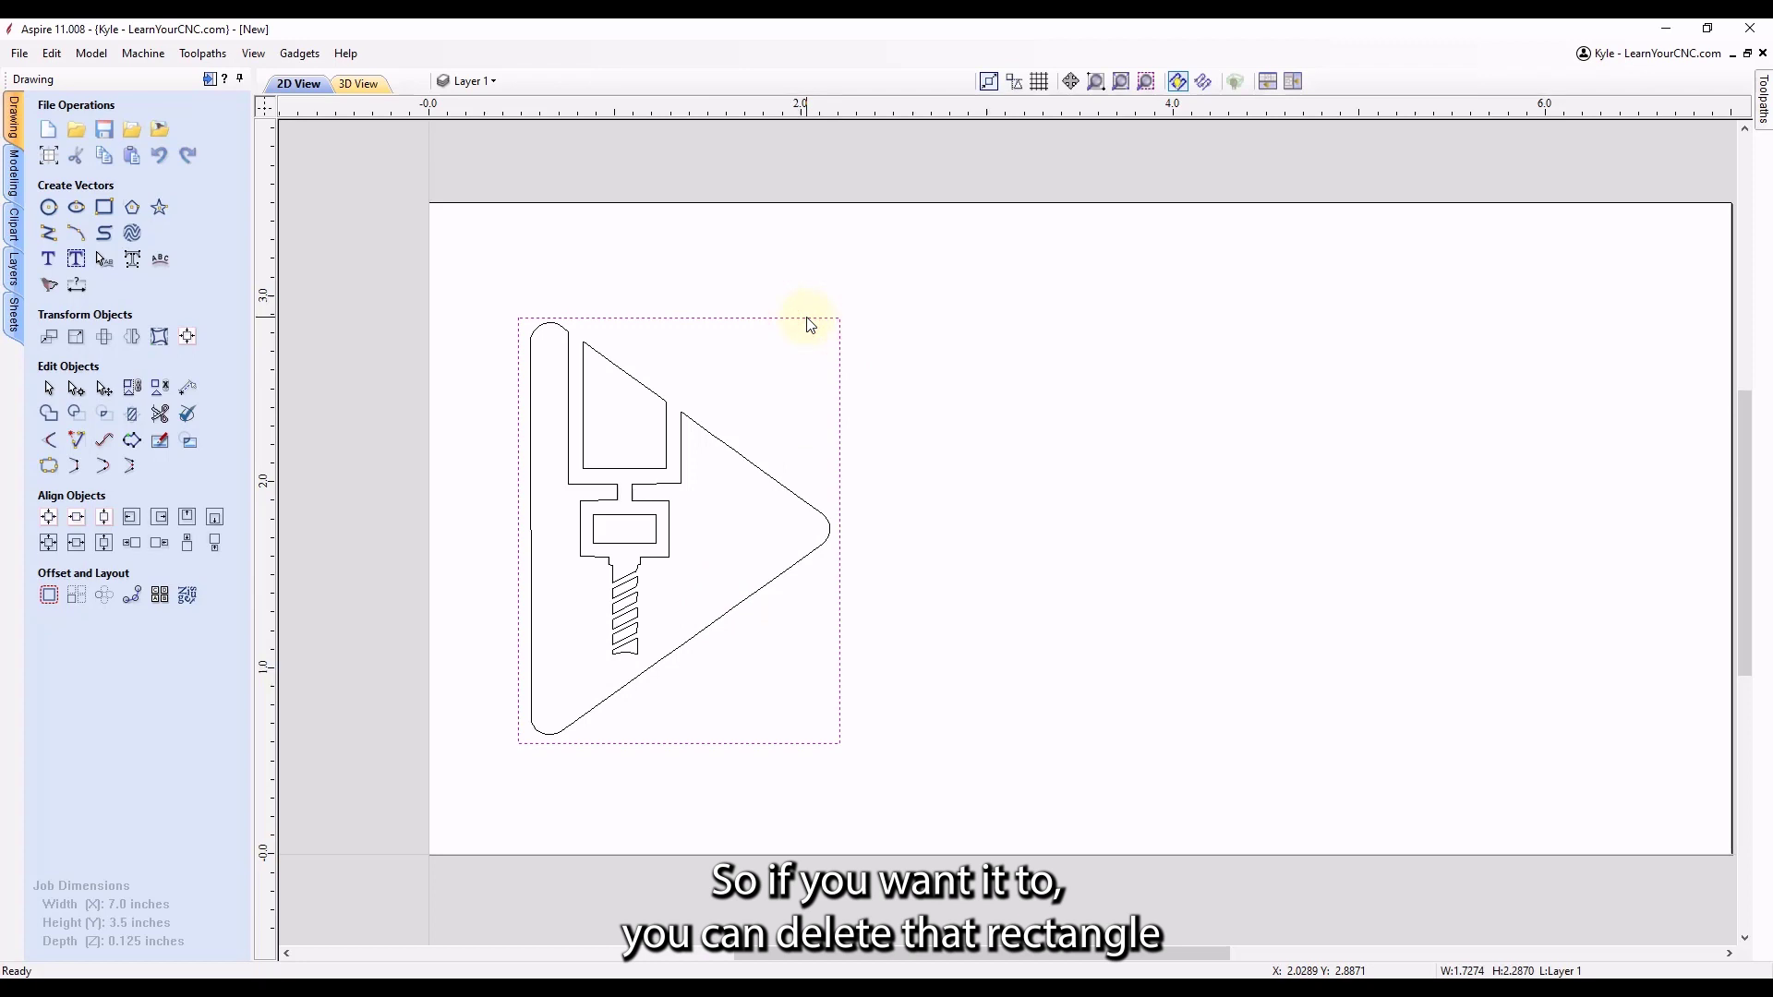
key("Delete")
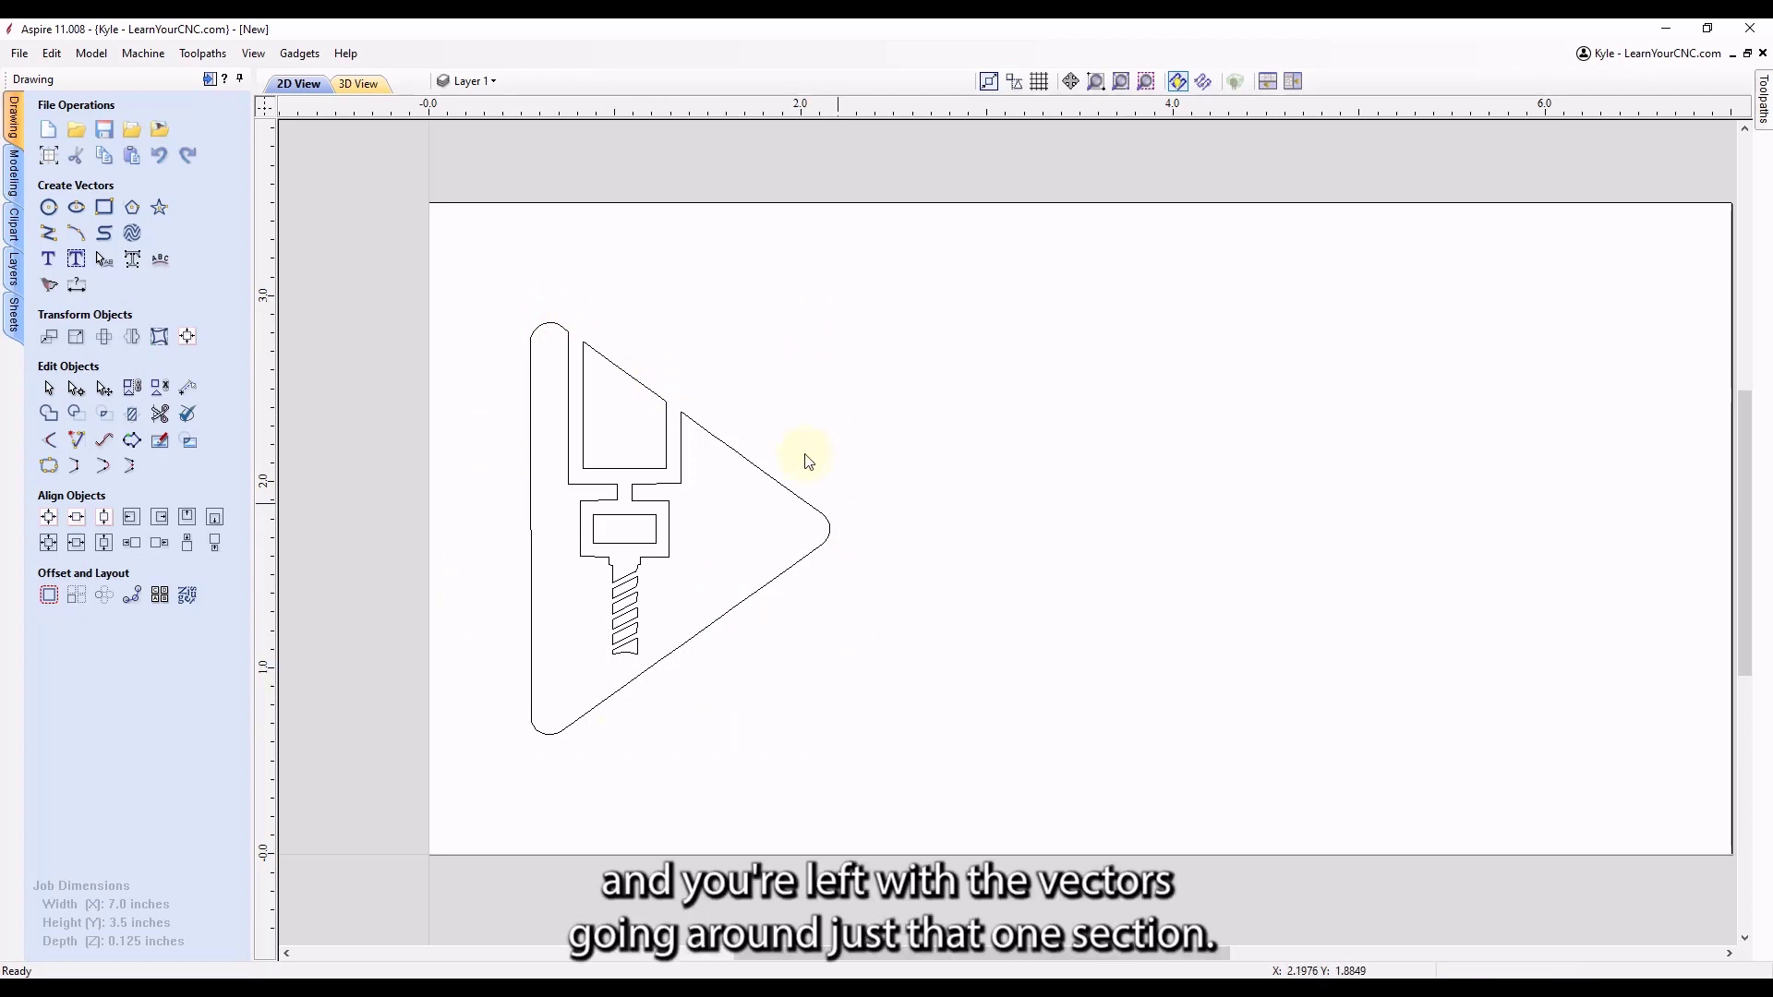
left_click_drag(764, 369, 498, 683)
left_click(847, 419)
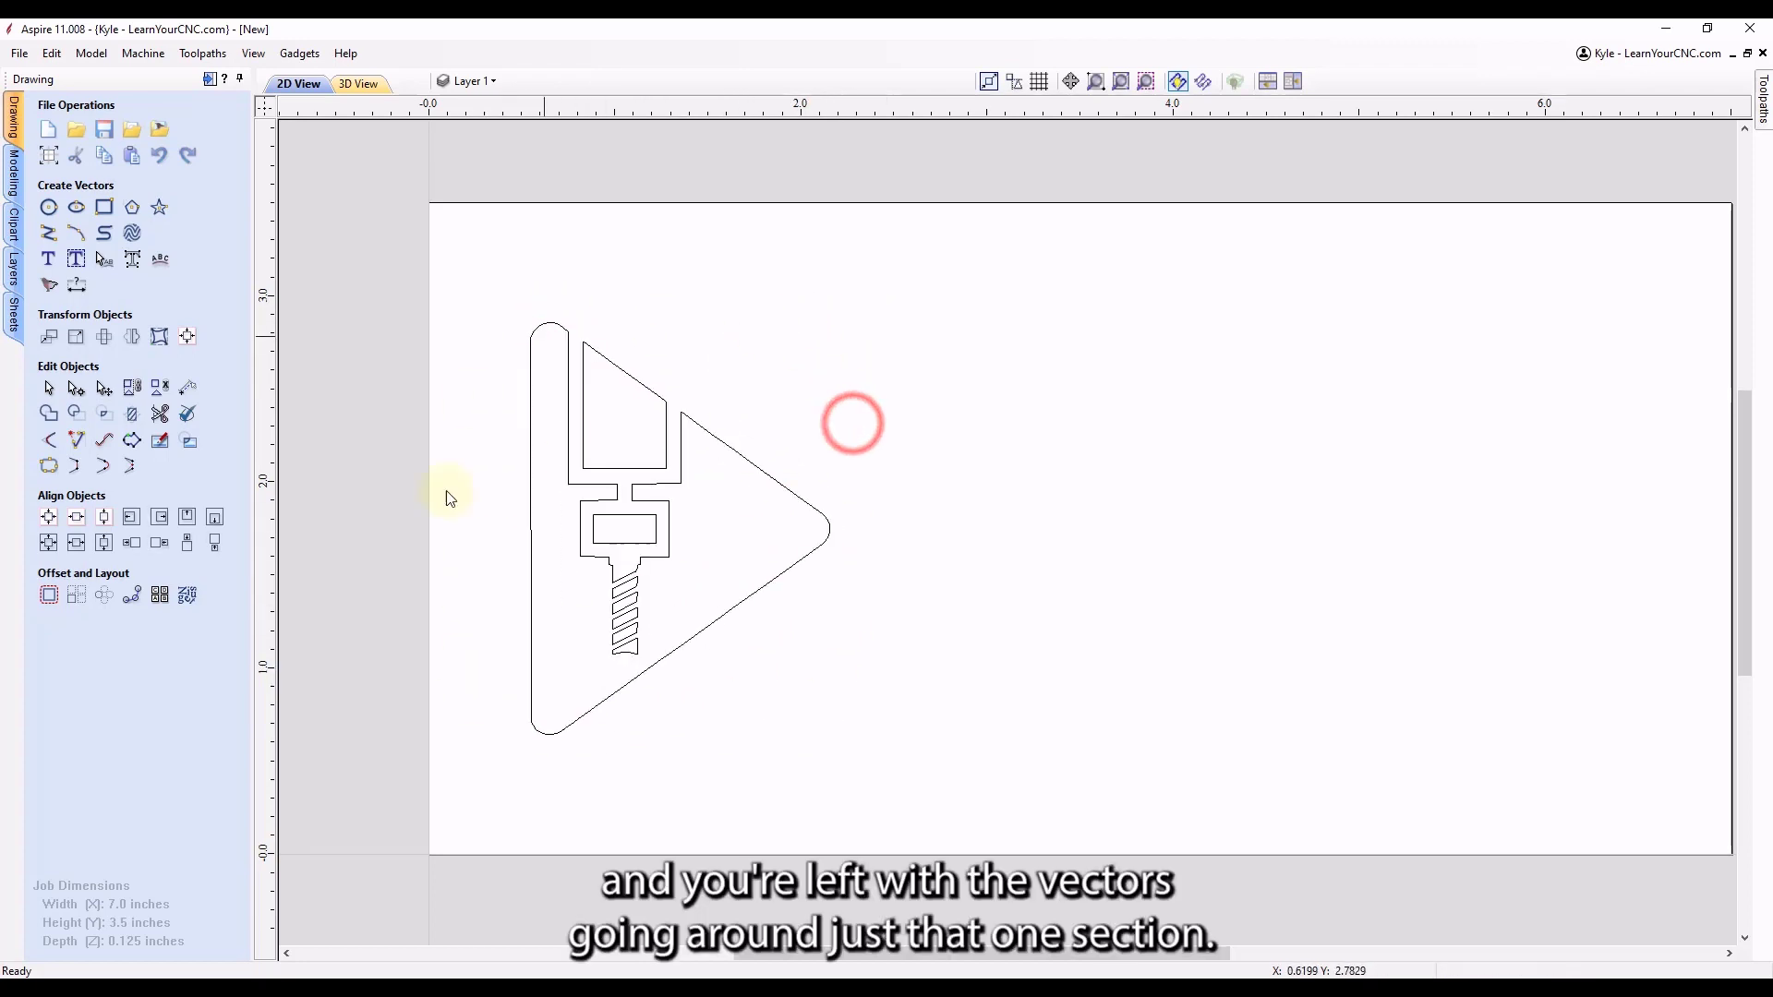
left_click(476, 81)
Make the Bitmap Layer visible again.
left_click(467, 111)
left_click(947, 251)
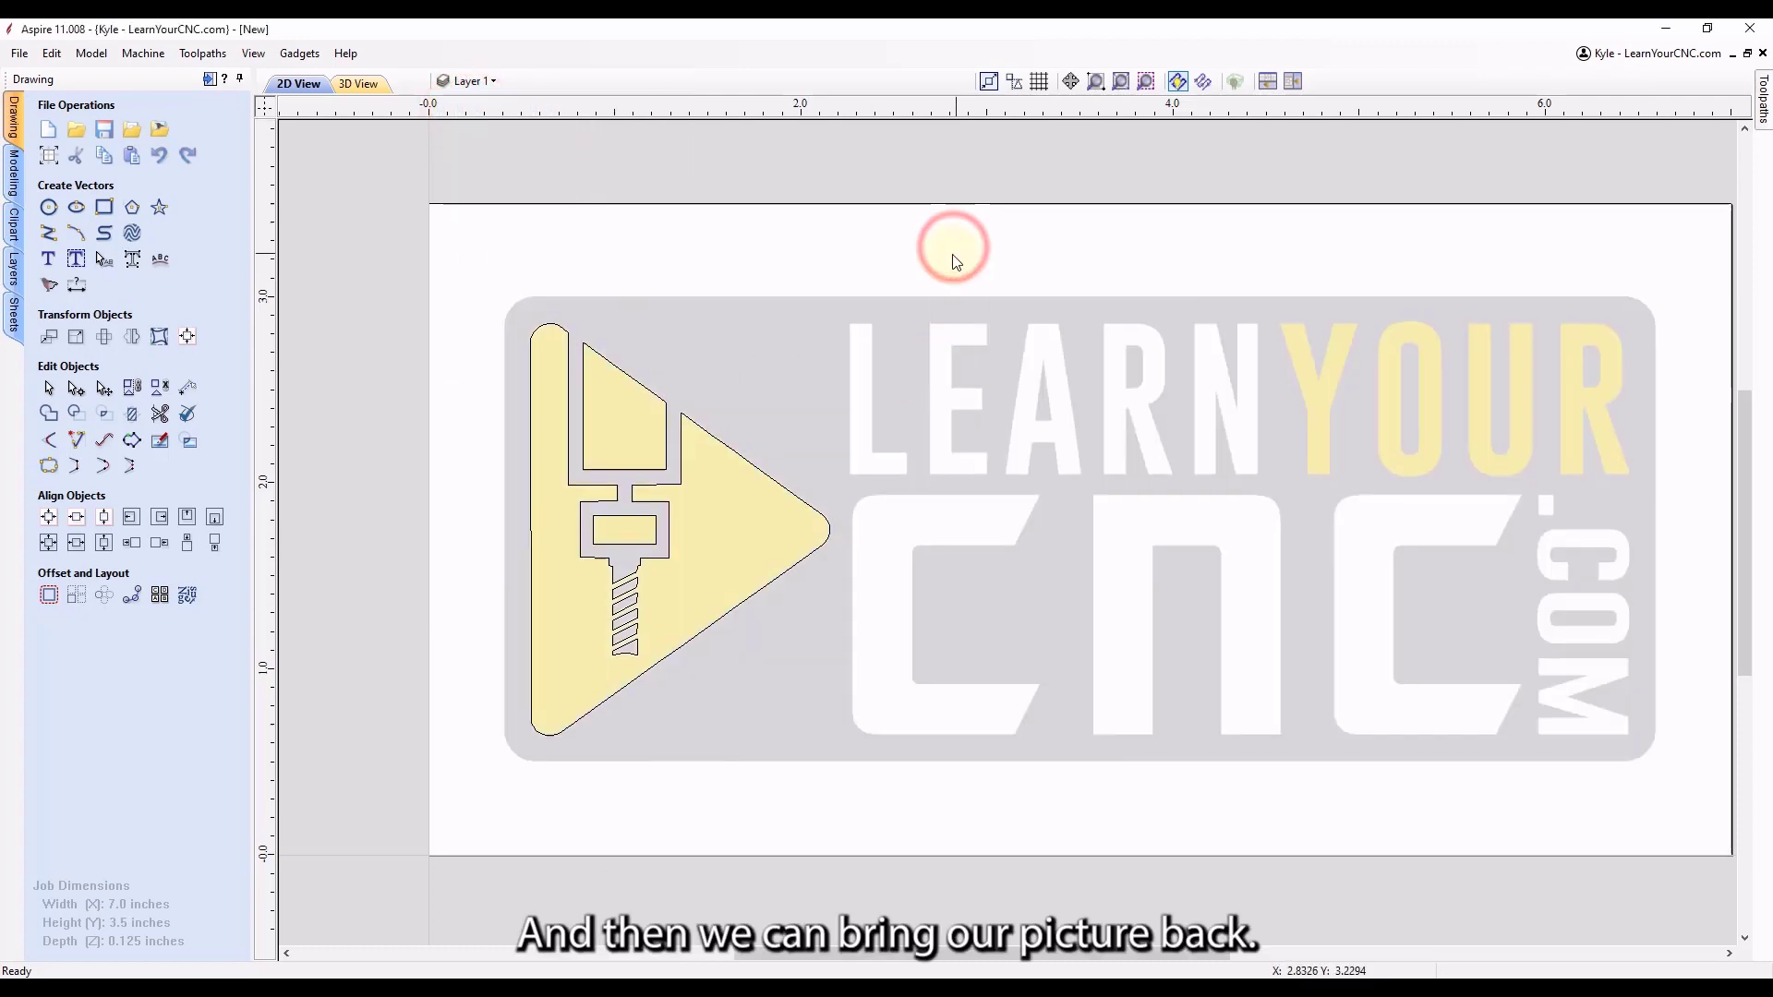
middle_click_drag(945, 250, 859, 274)
scroll(859, 275, "up", 2)
scroll(970, 261, "down", 2)
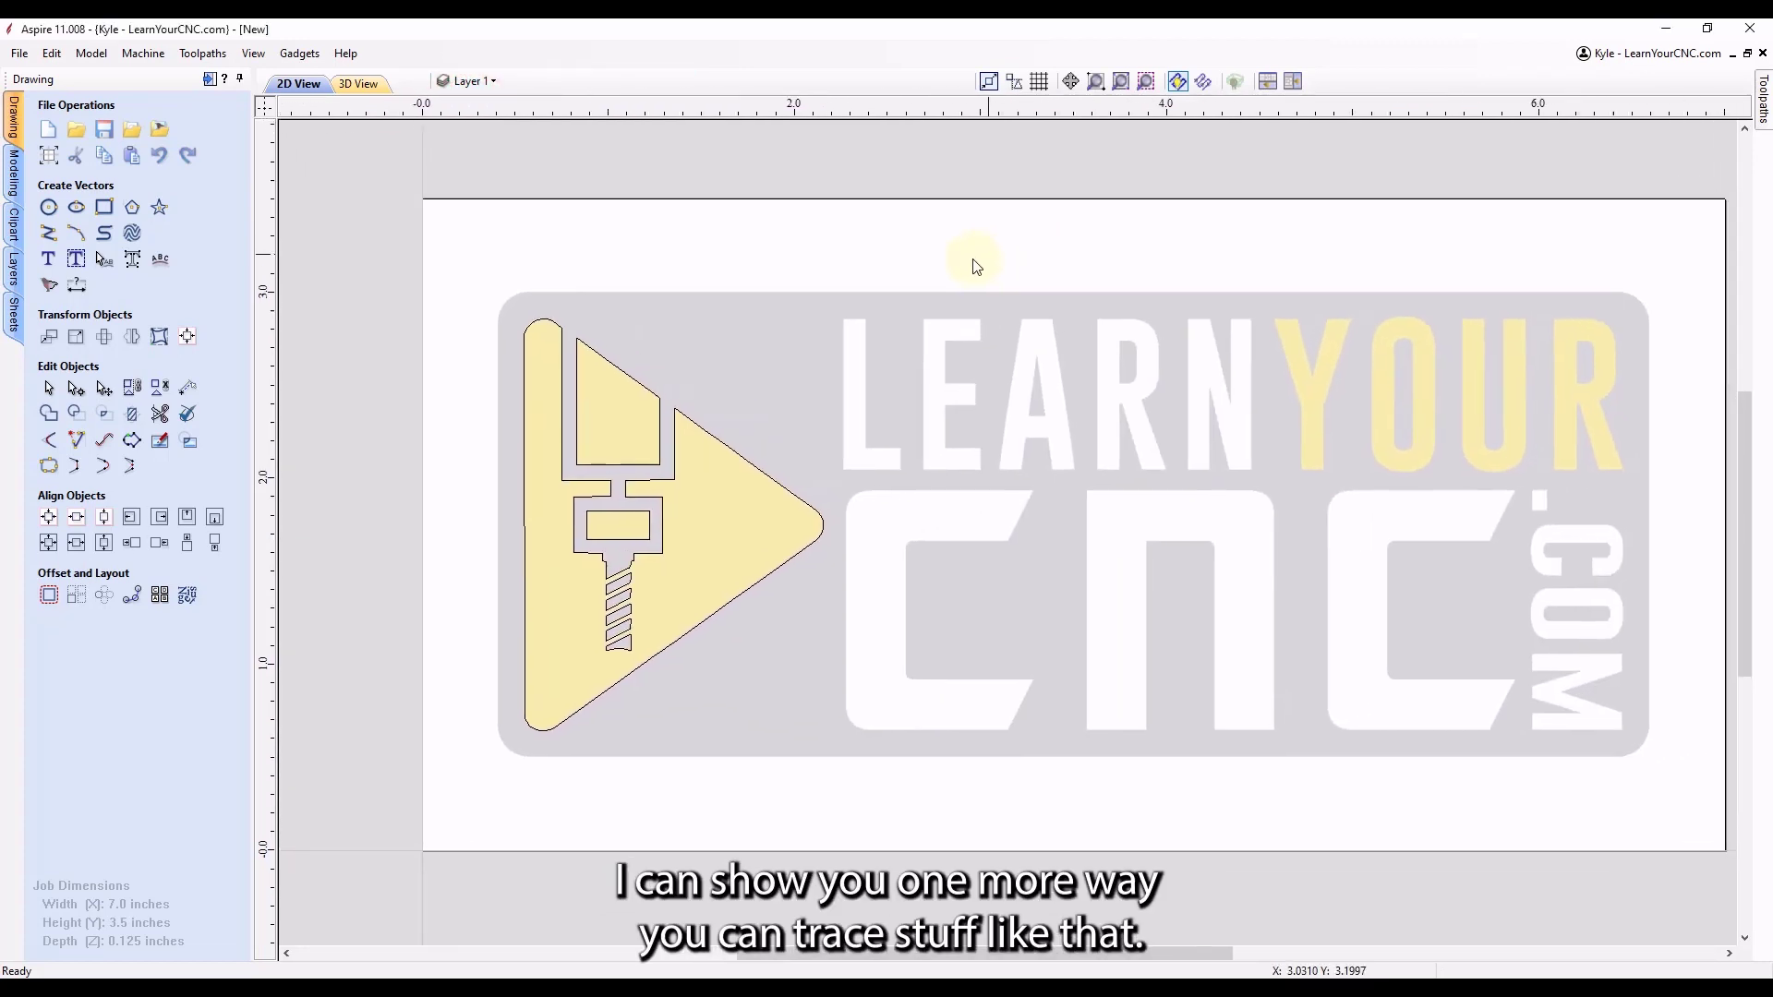
Delete the old traced icon outlines and reopen Trace Bitmap on the logo picture.
left_click_drag(455, 779, 834, 272)
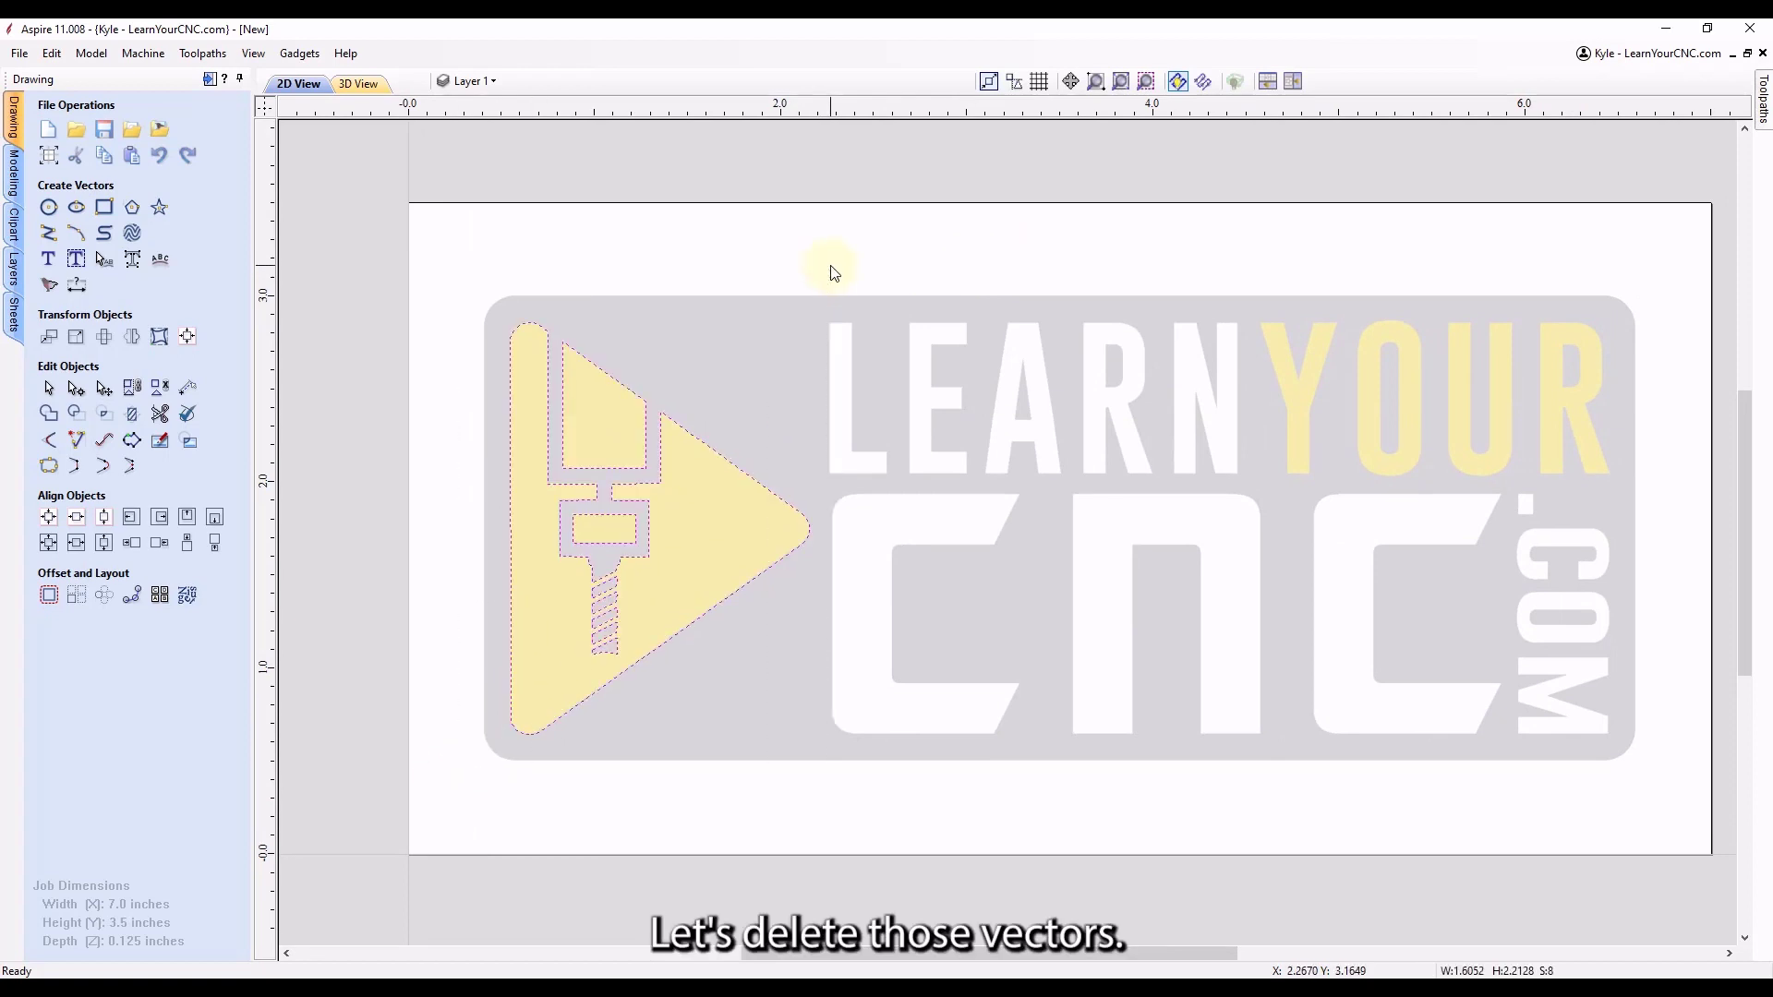
key("Delete")
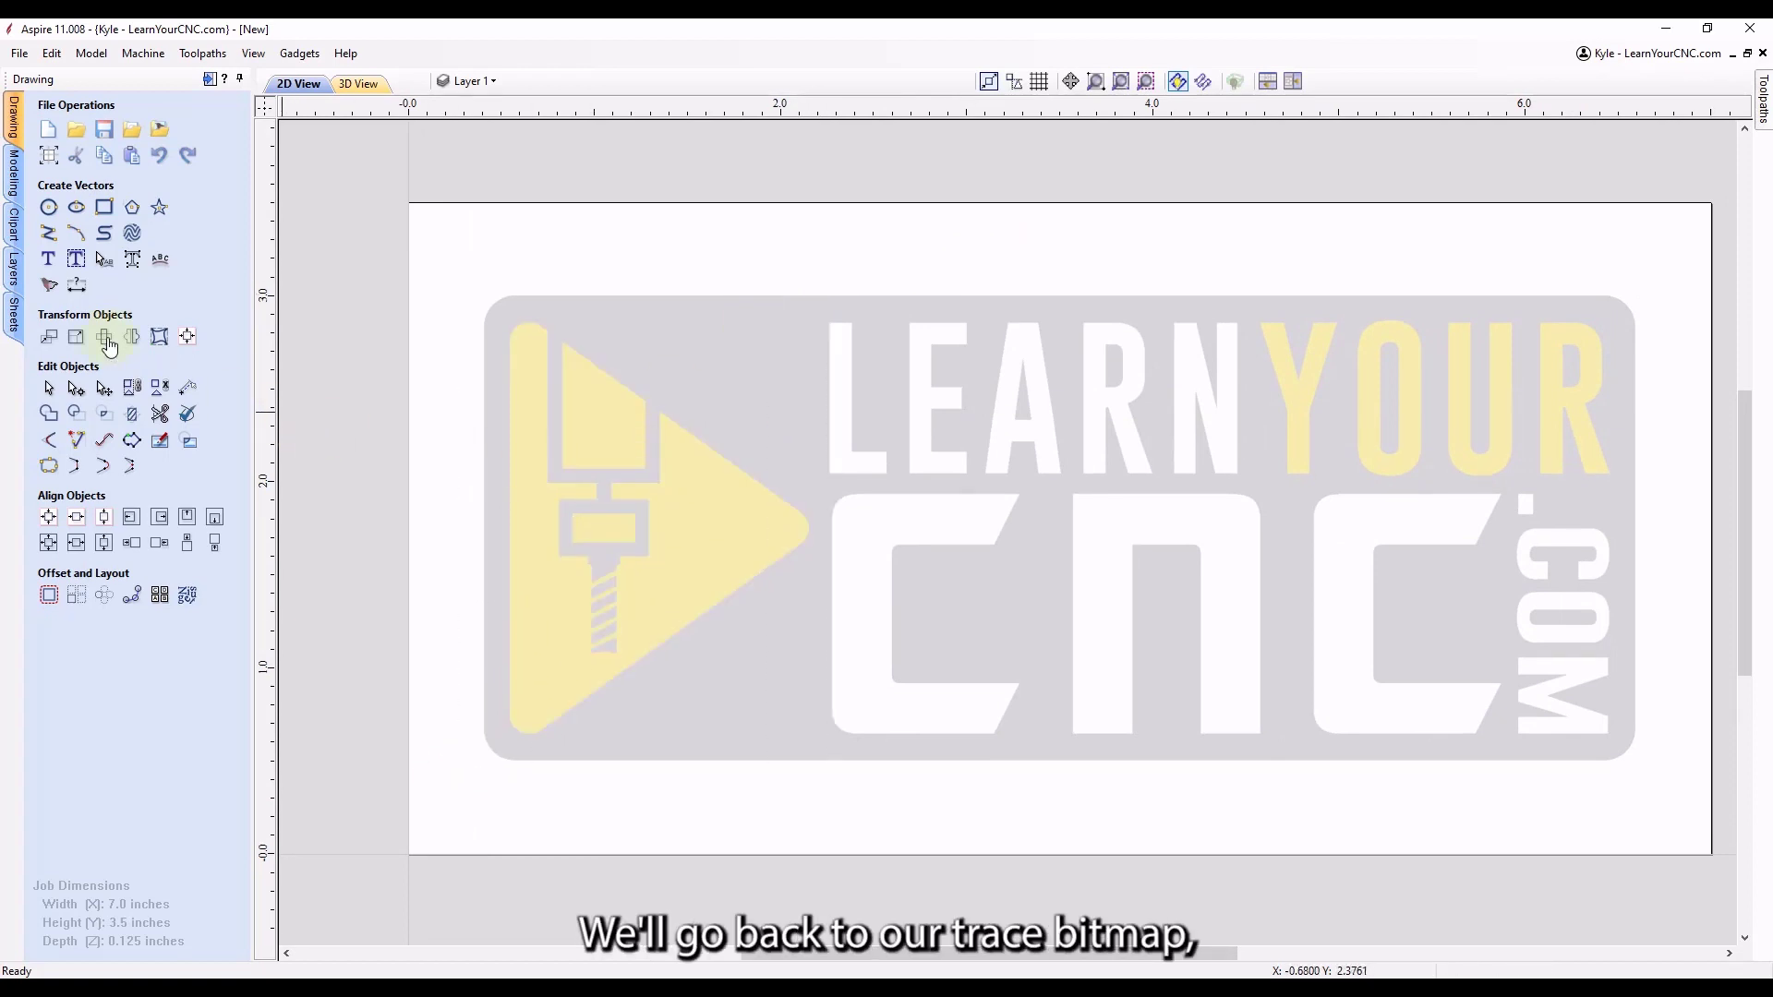
left_click(524, 377)
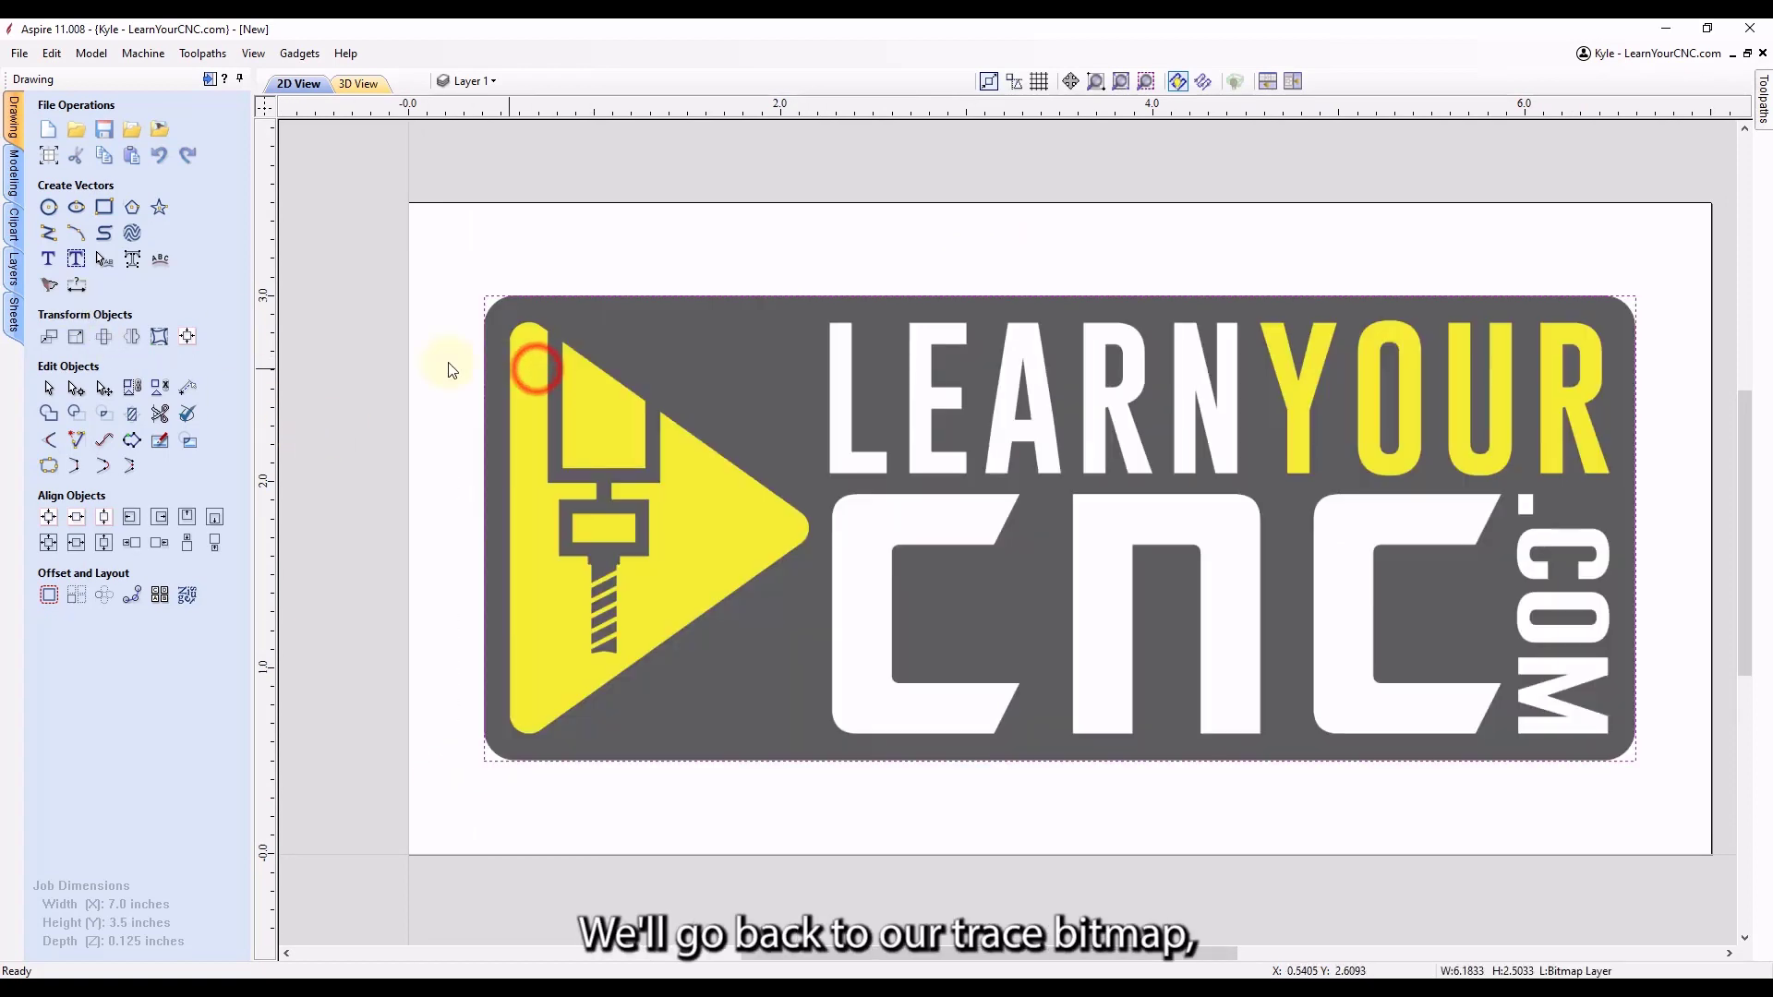
left_click(48, 290)
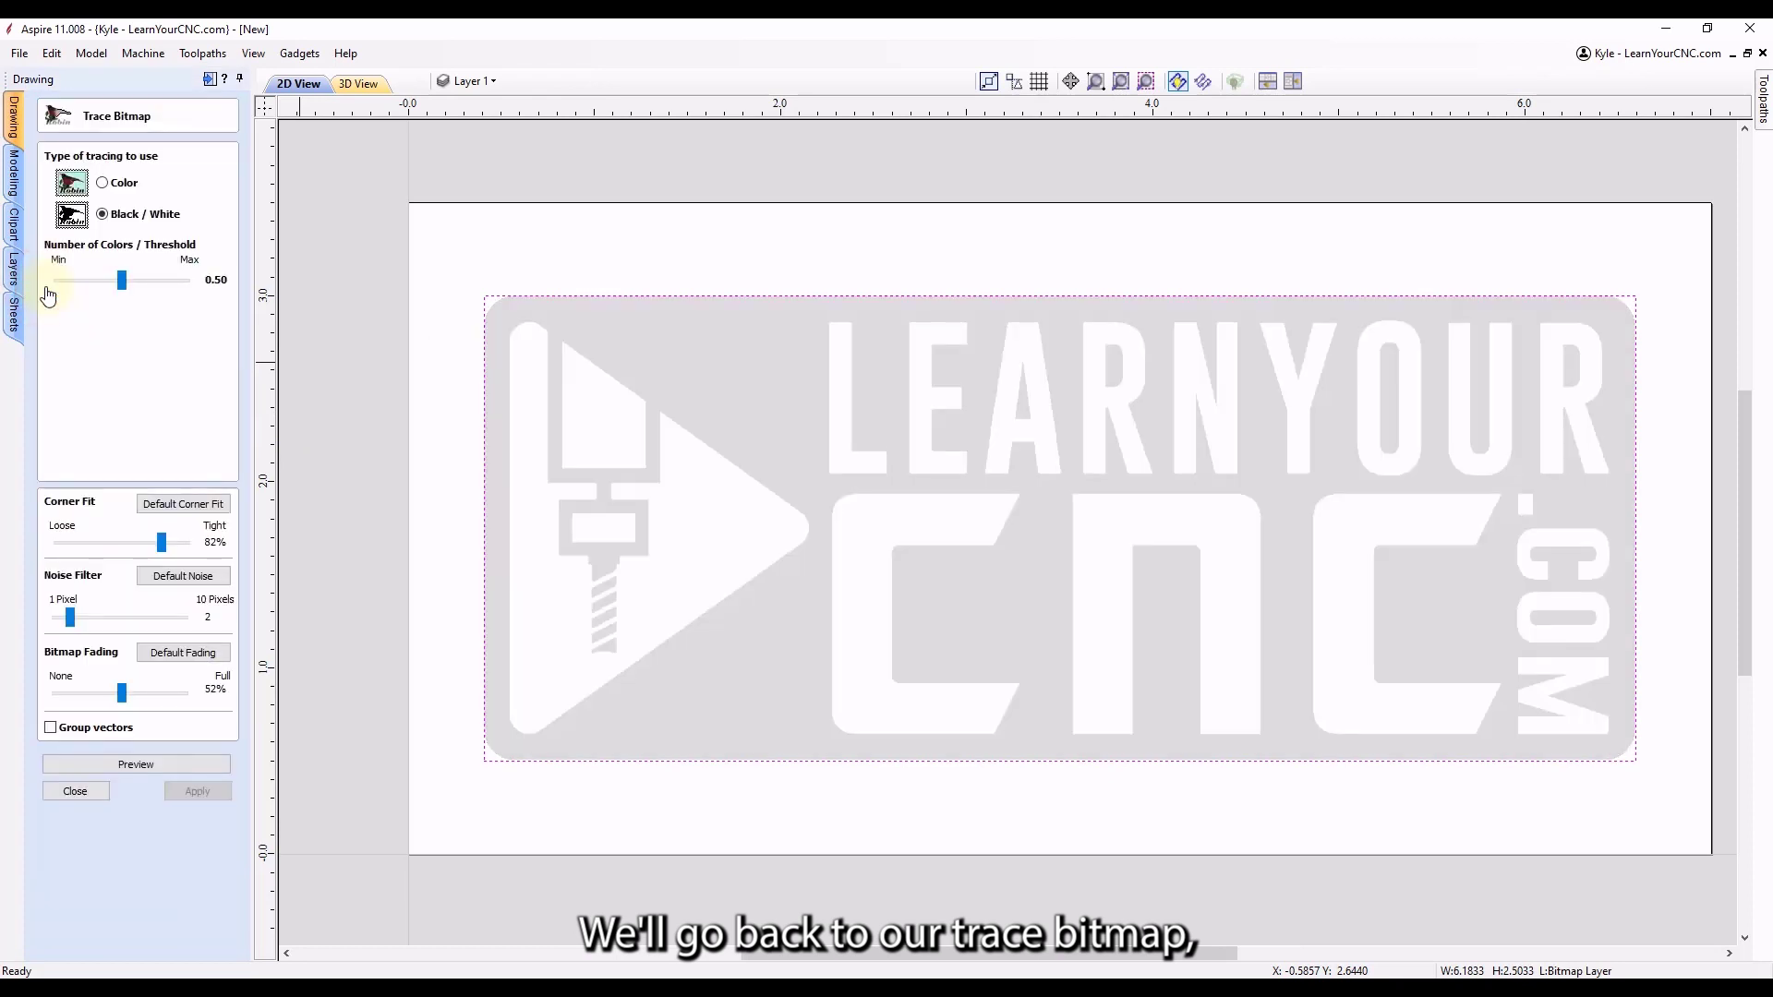
Switch tracing to Color mode and set Number of Colors to 3.
left_click(102, 184)
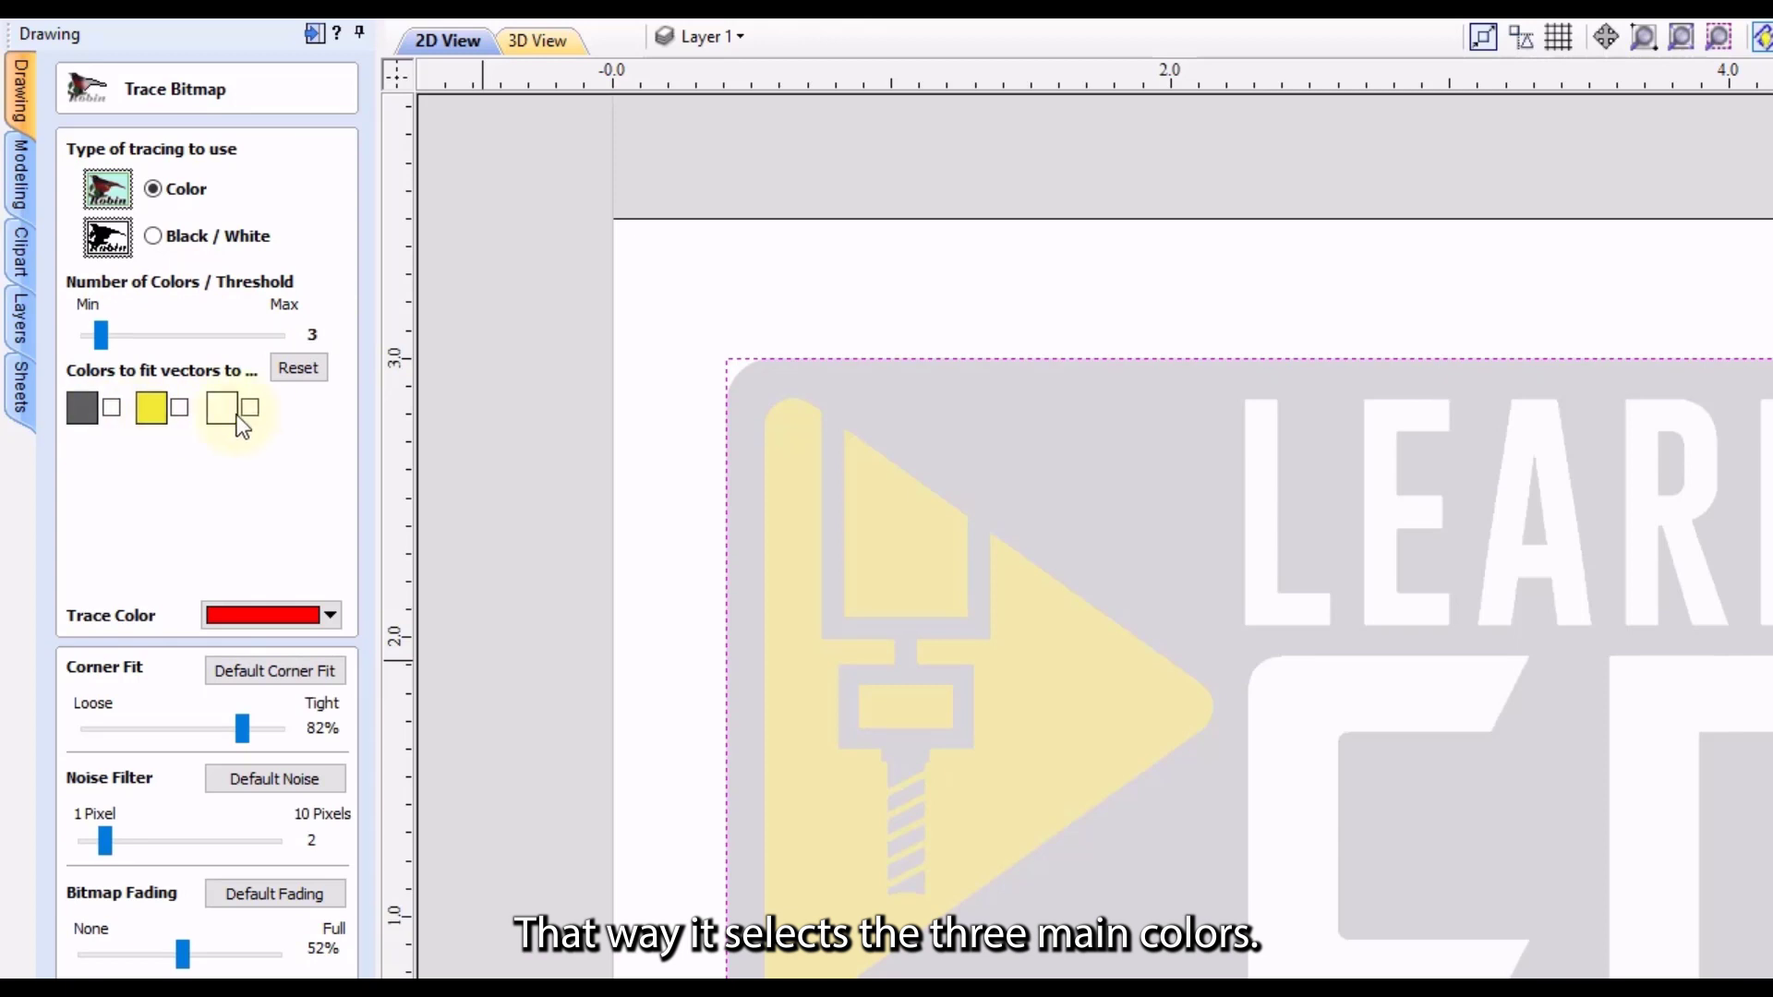
left_click_drag(101, 336, 253, 340)
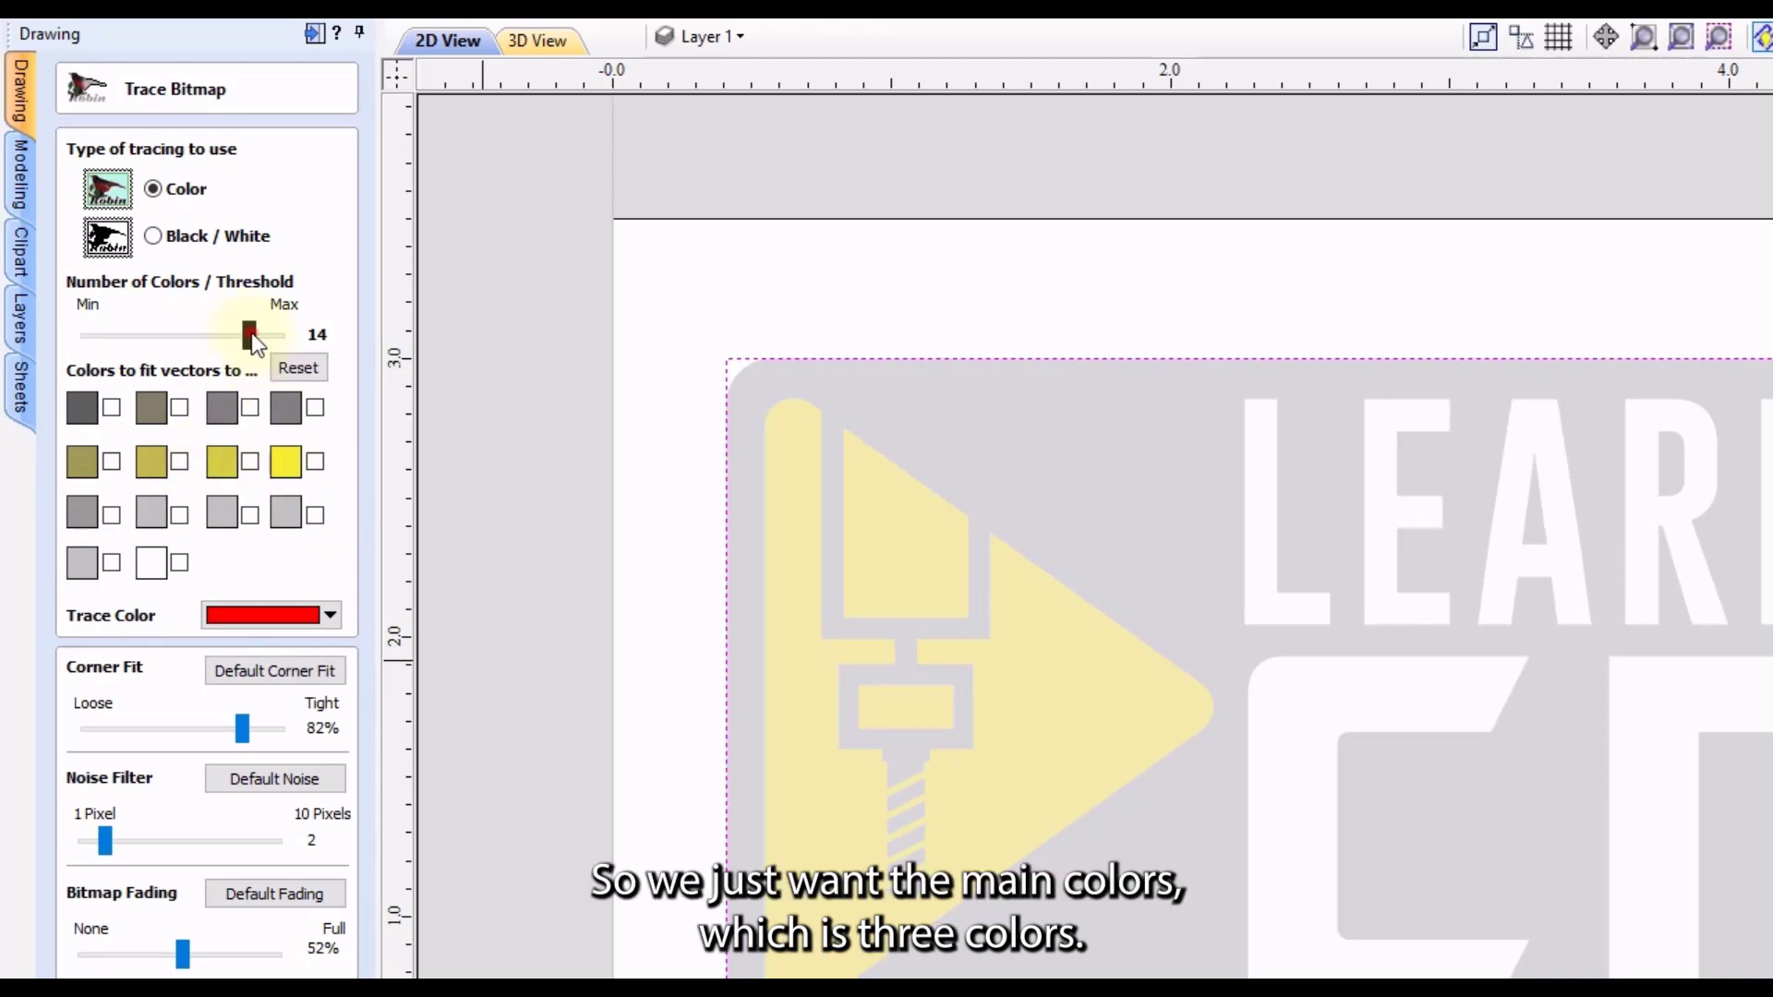
left_click_drag(251, 337, 109, 342)
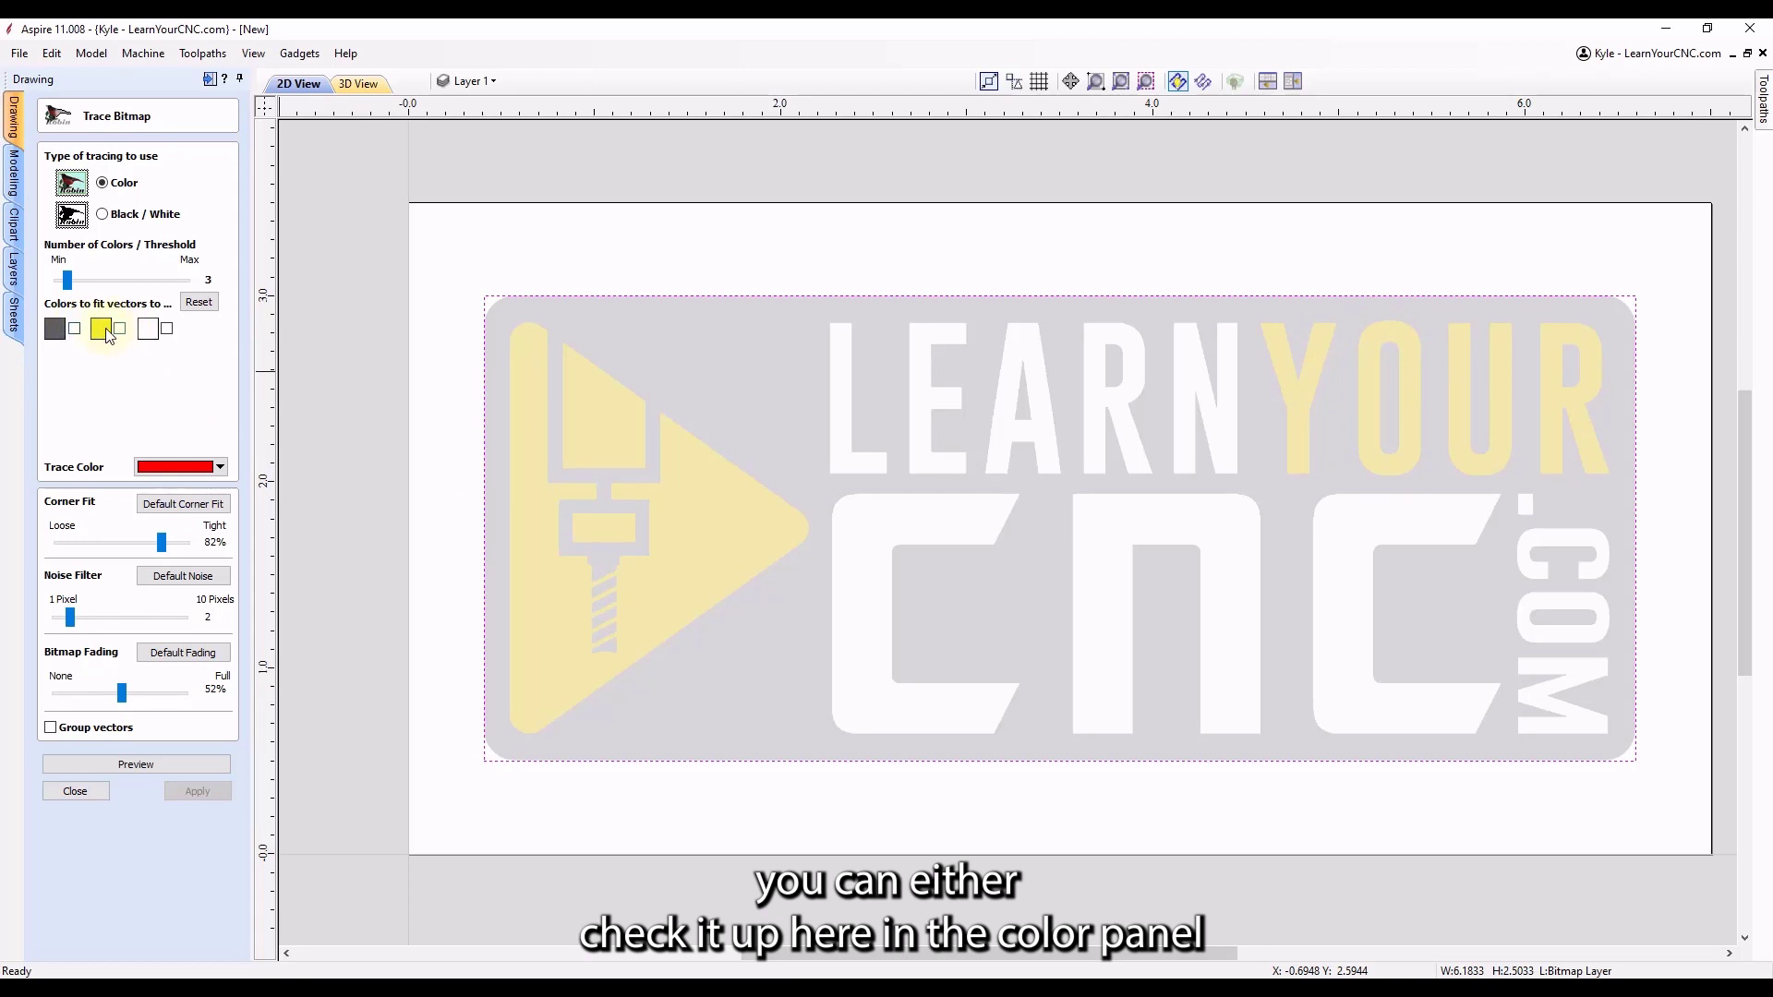
Choose yellow as the trace colour, then preview and apply the yellow icon and YOUR vectors.
left_click(593, 415)
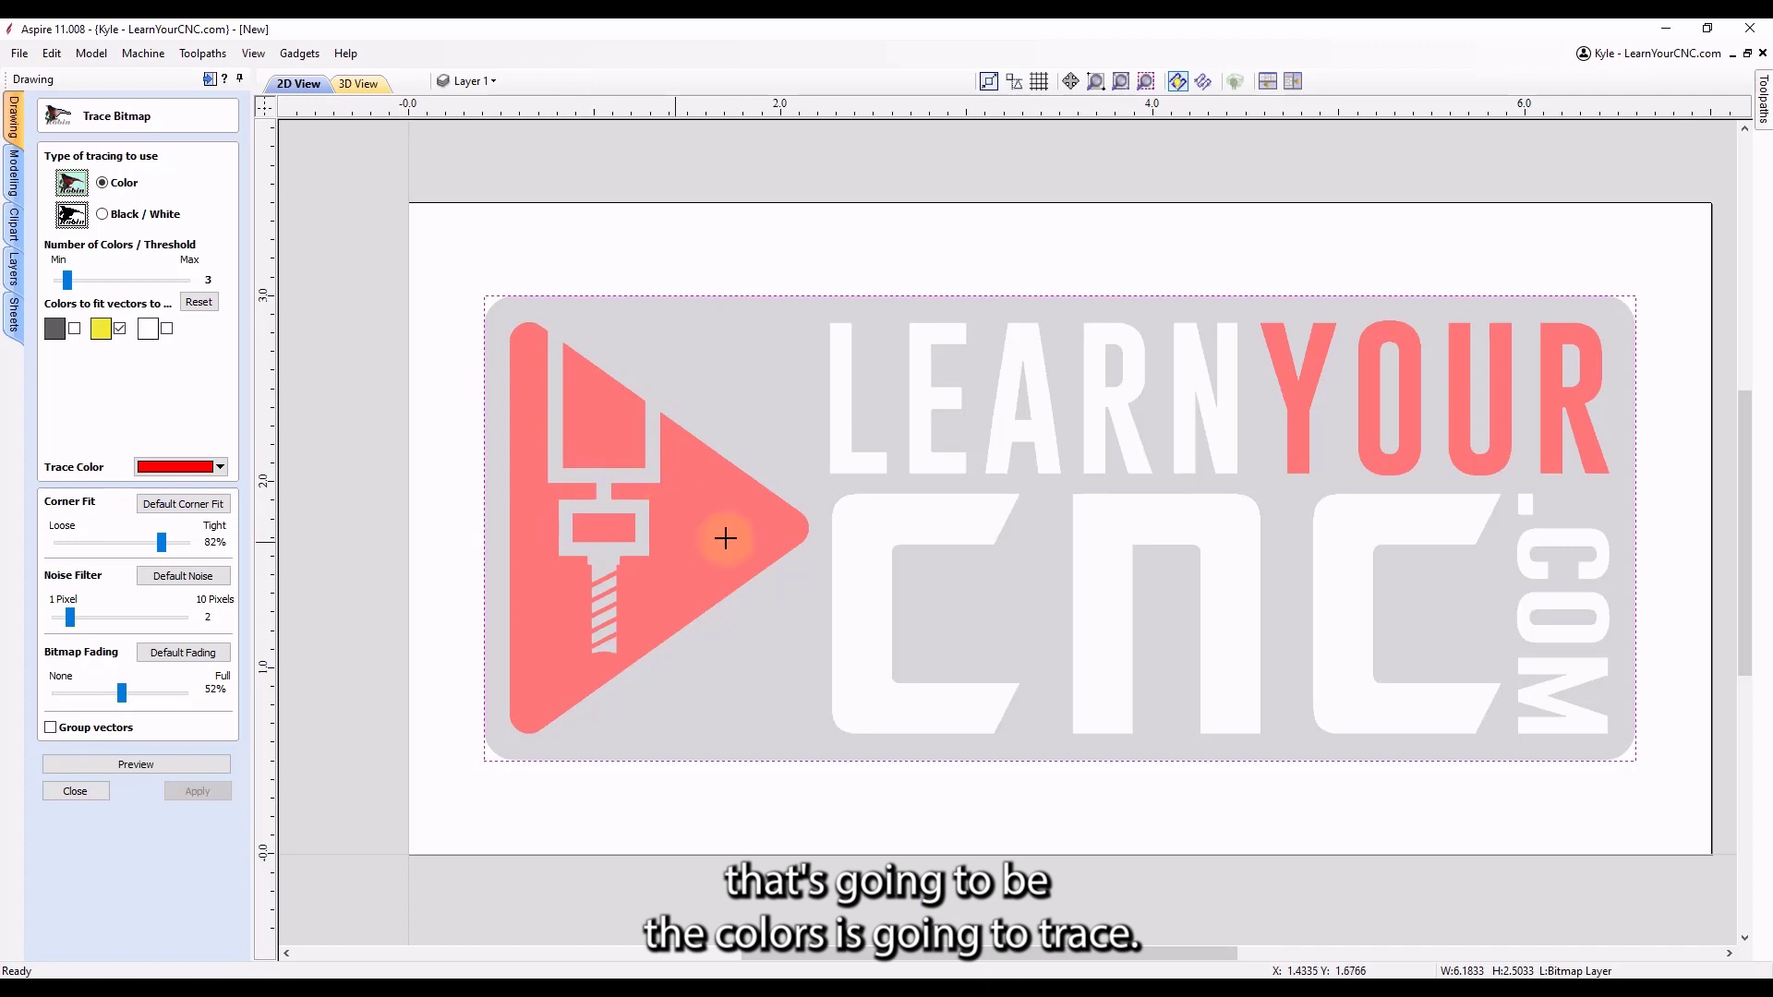
left_click(166, 469)
left_click(176, 421)
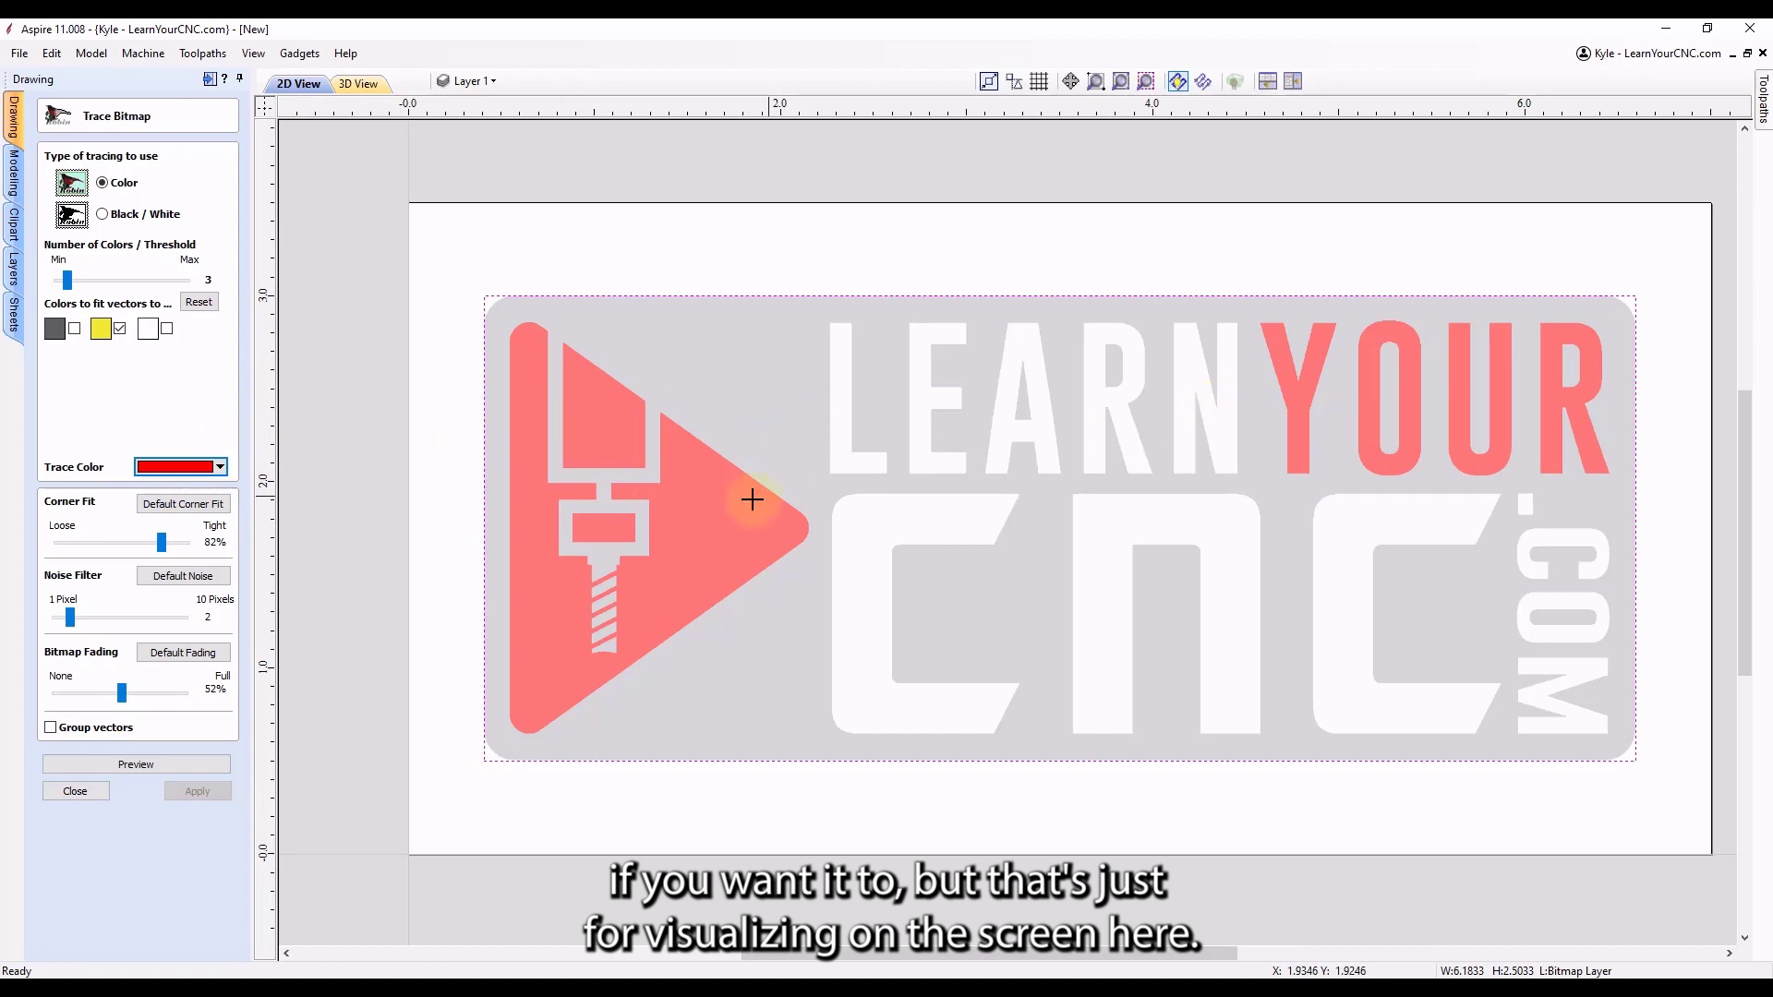
left_click(125, 769)
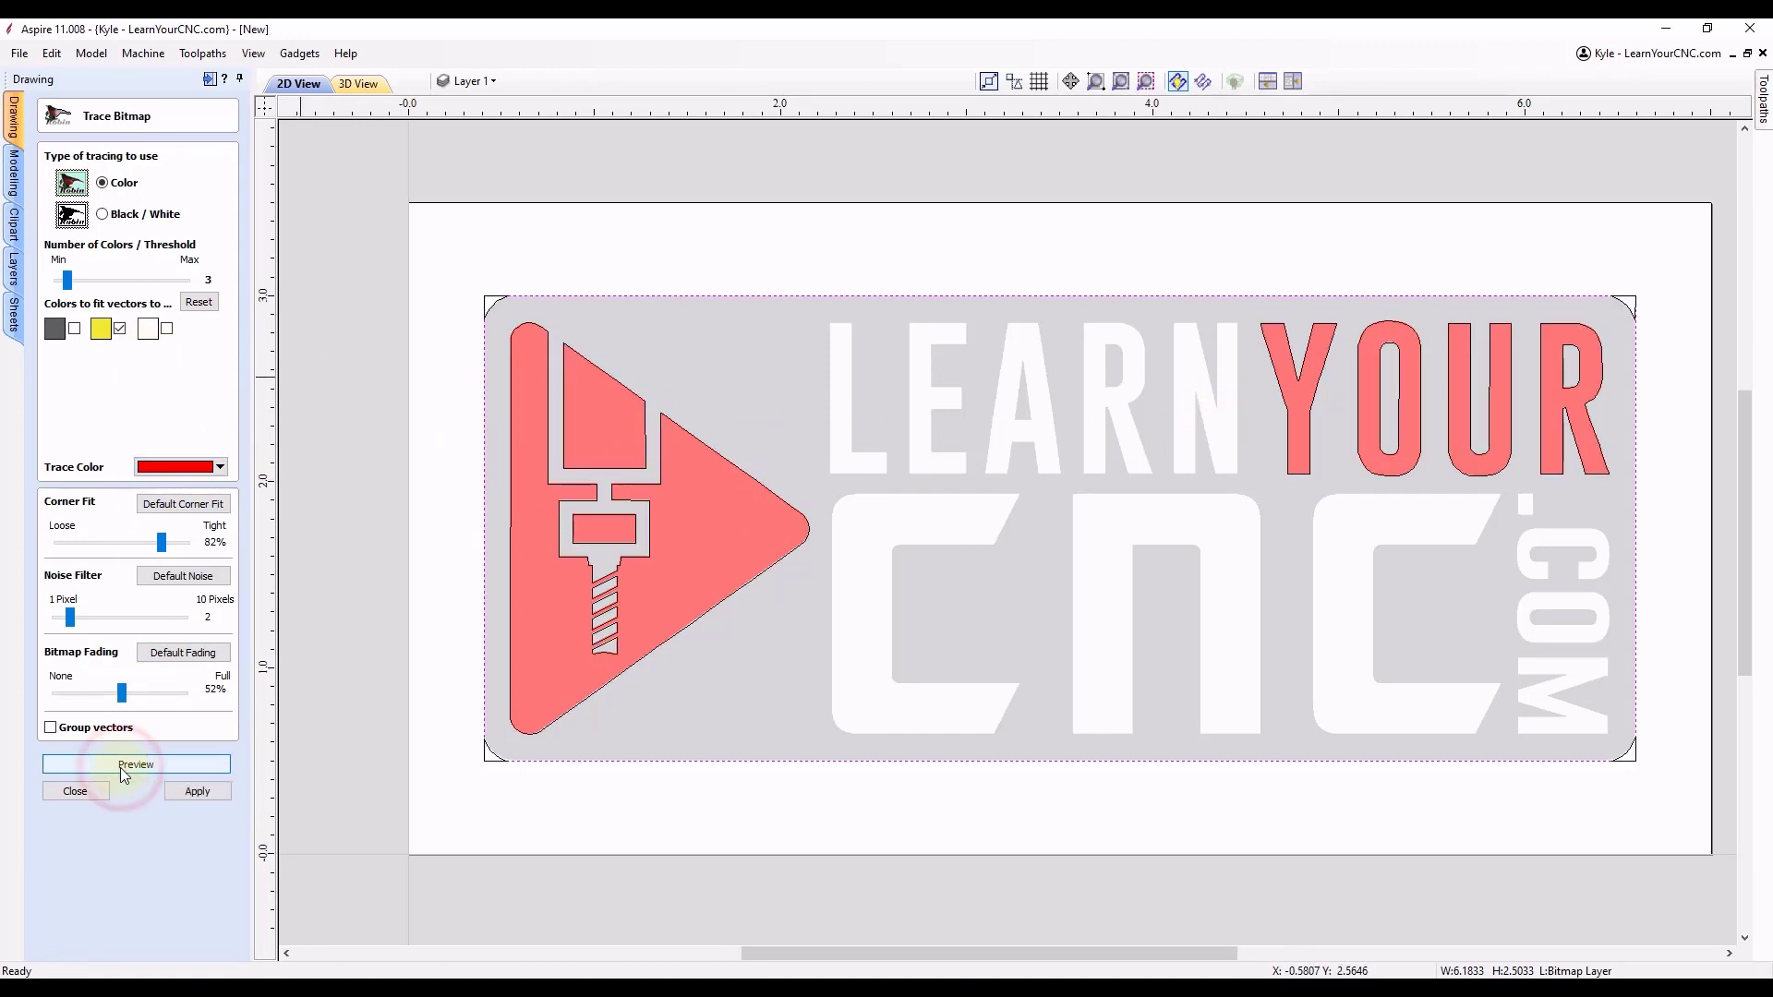
left_click(197, 796)
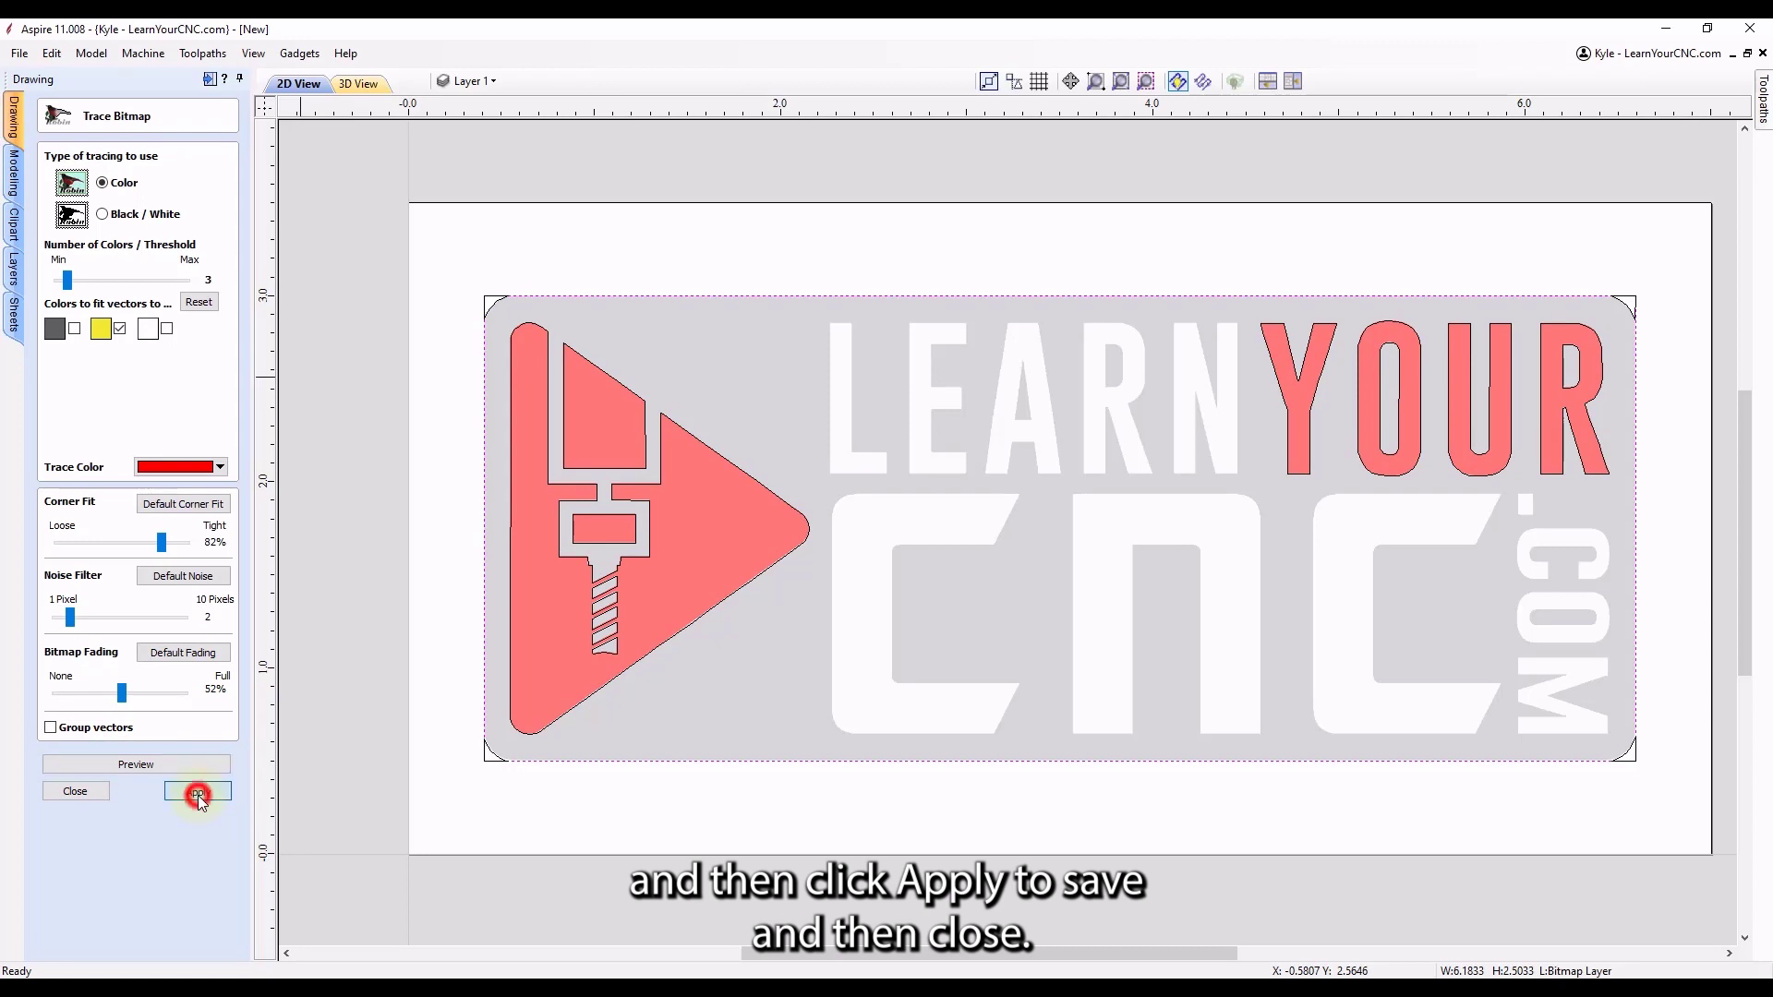
left_click(79, 794)
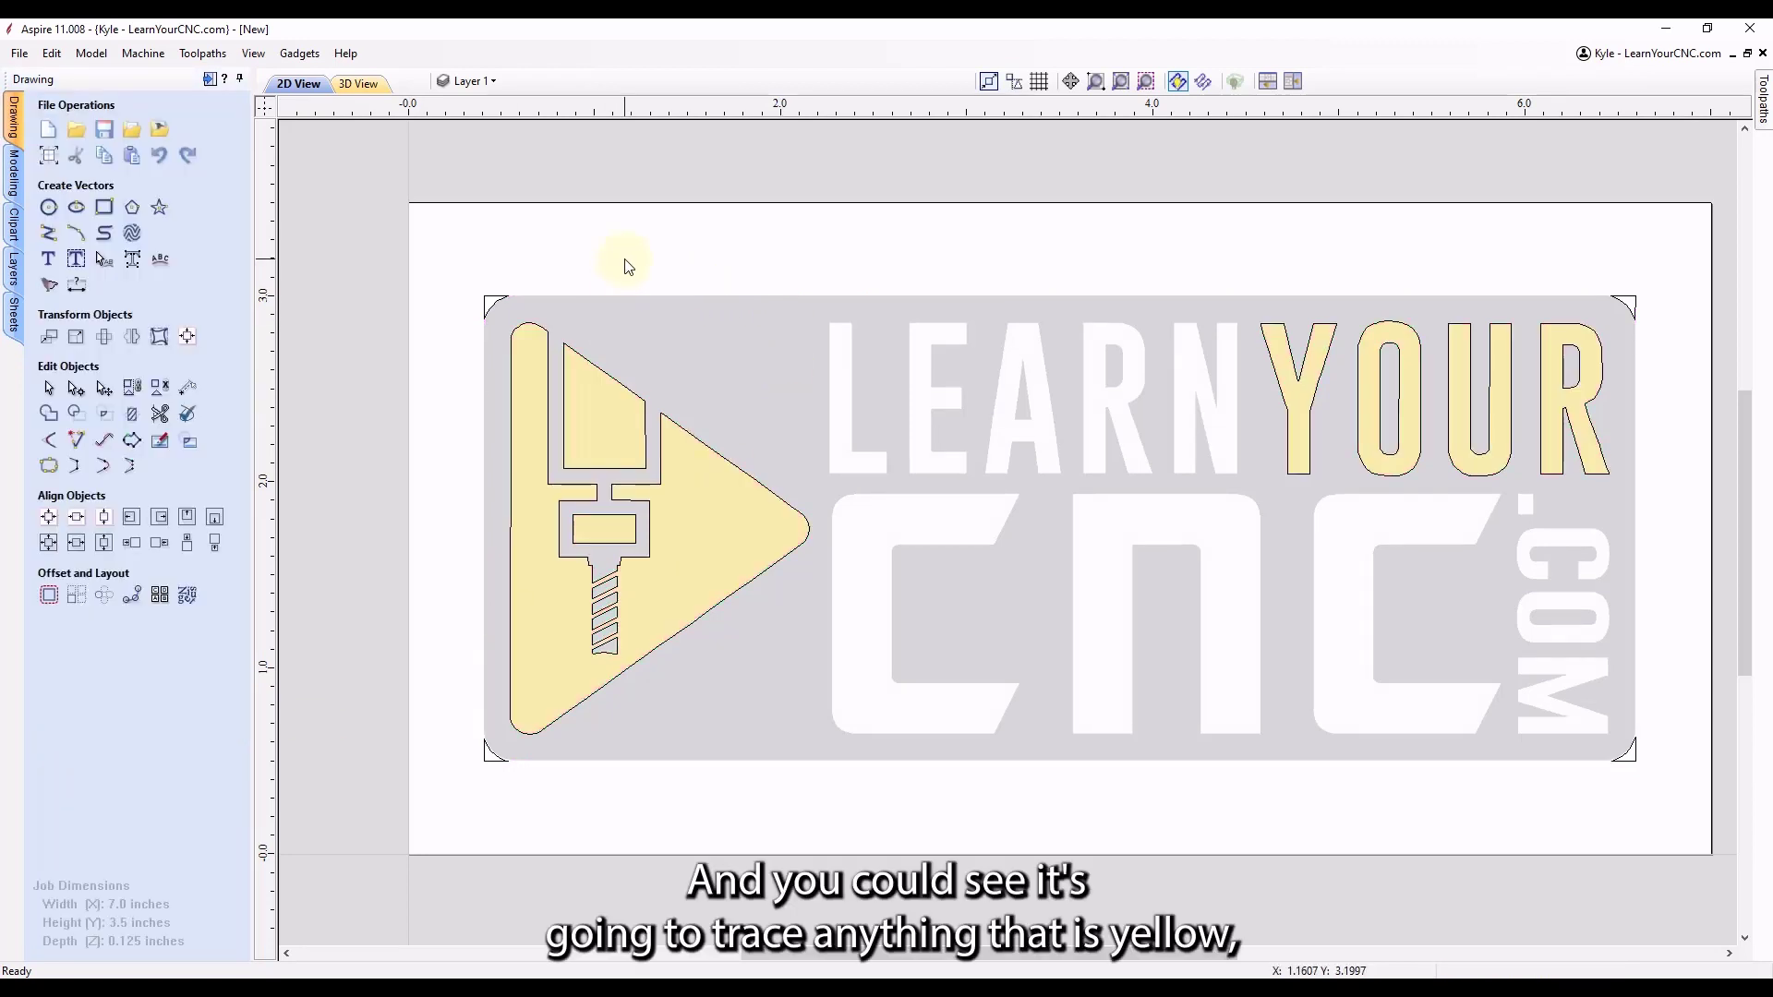
Inspect the traced vectors by selecting the inner rectangle and the O's inner outline.
left_click(543, 331)
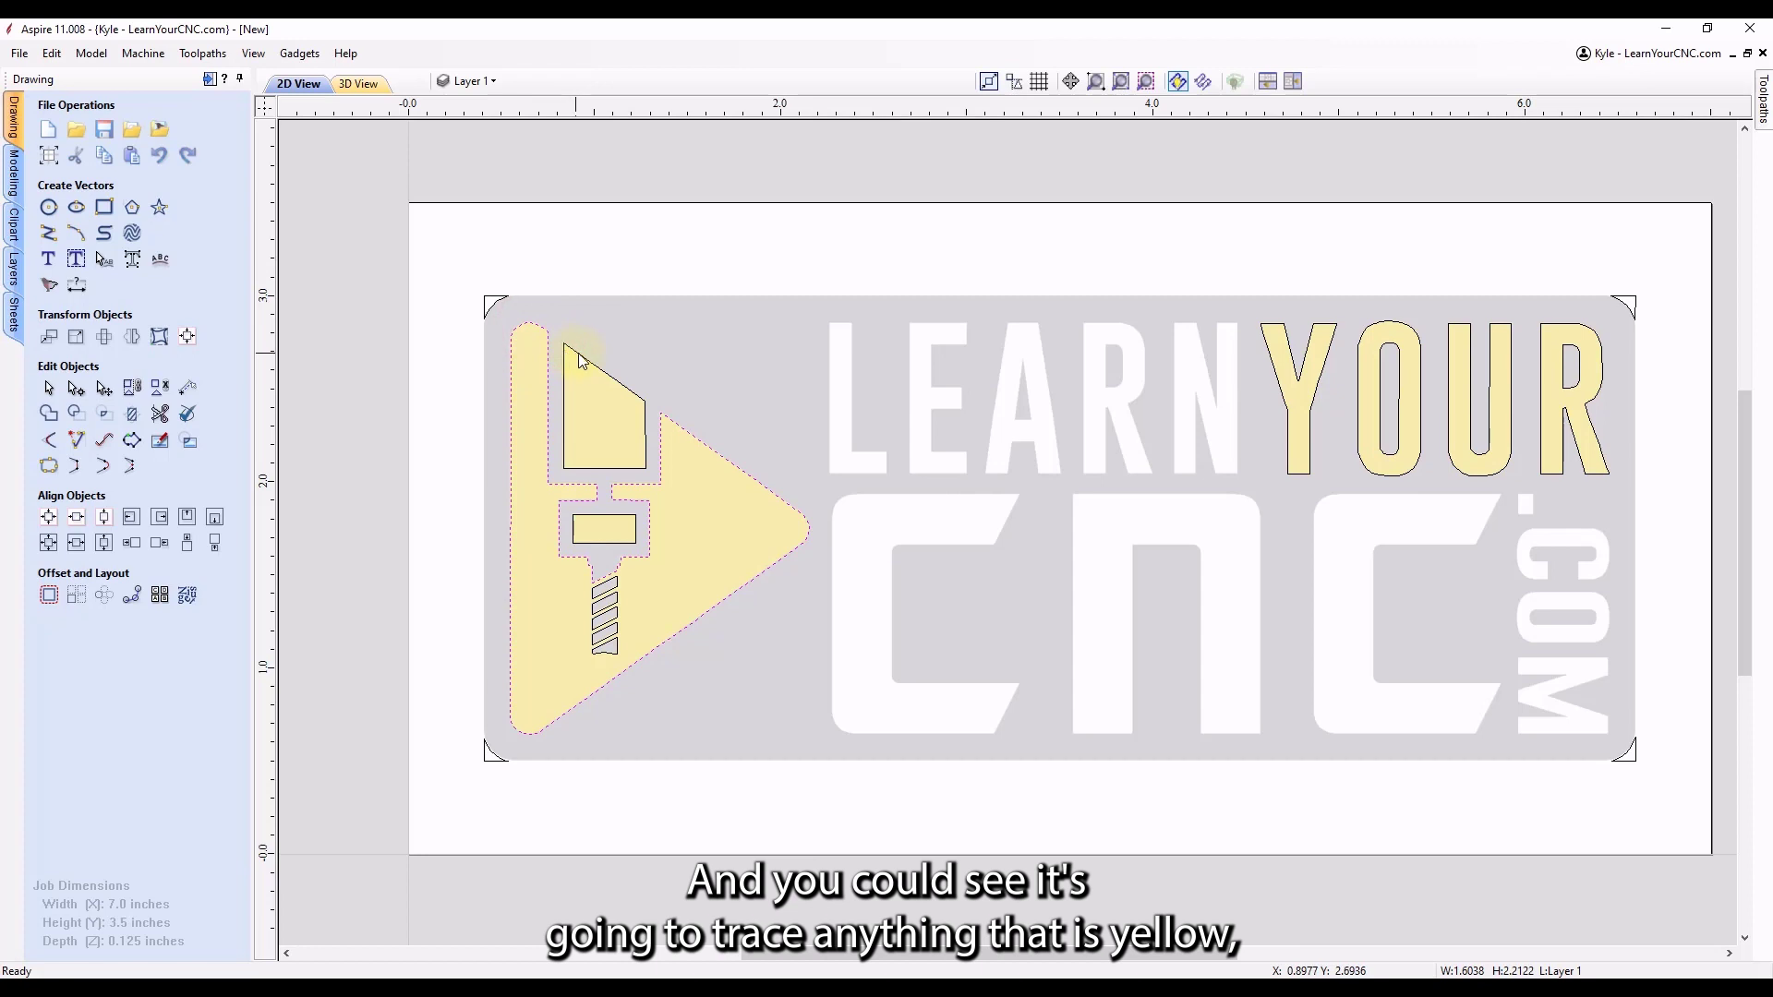
left_click(582, 359)
left_click(594, 519)
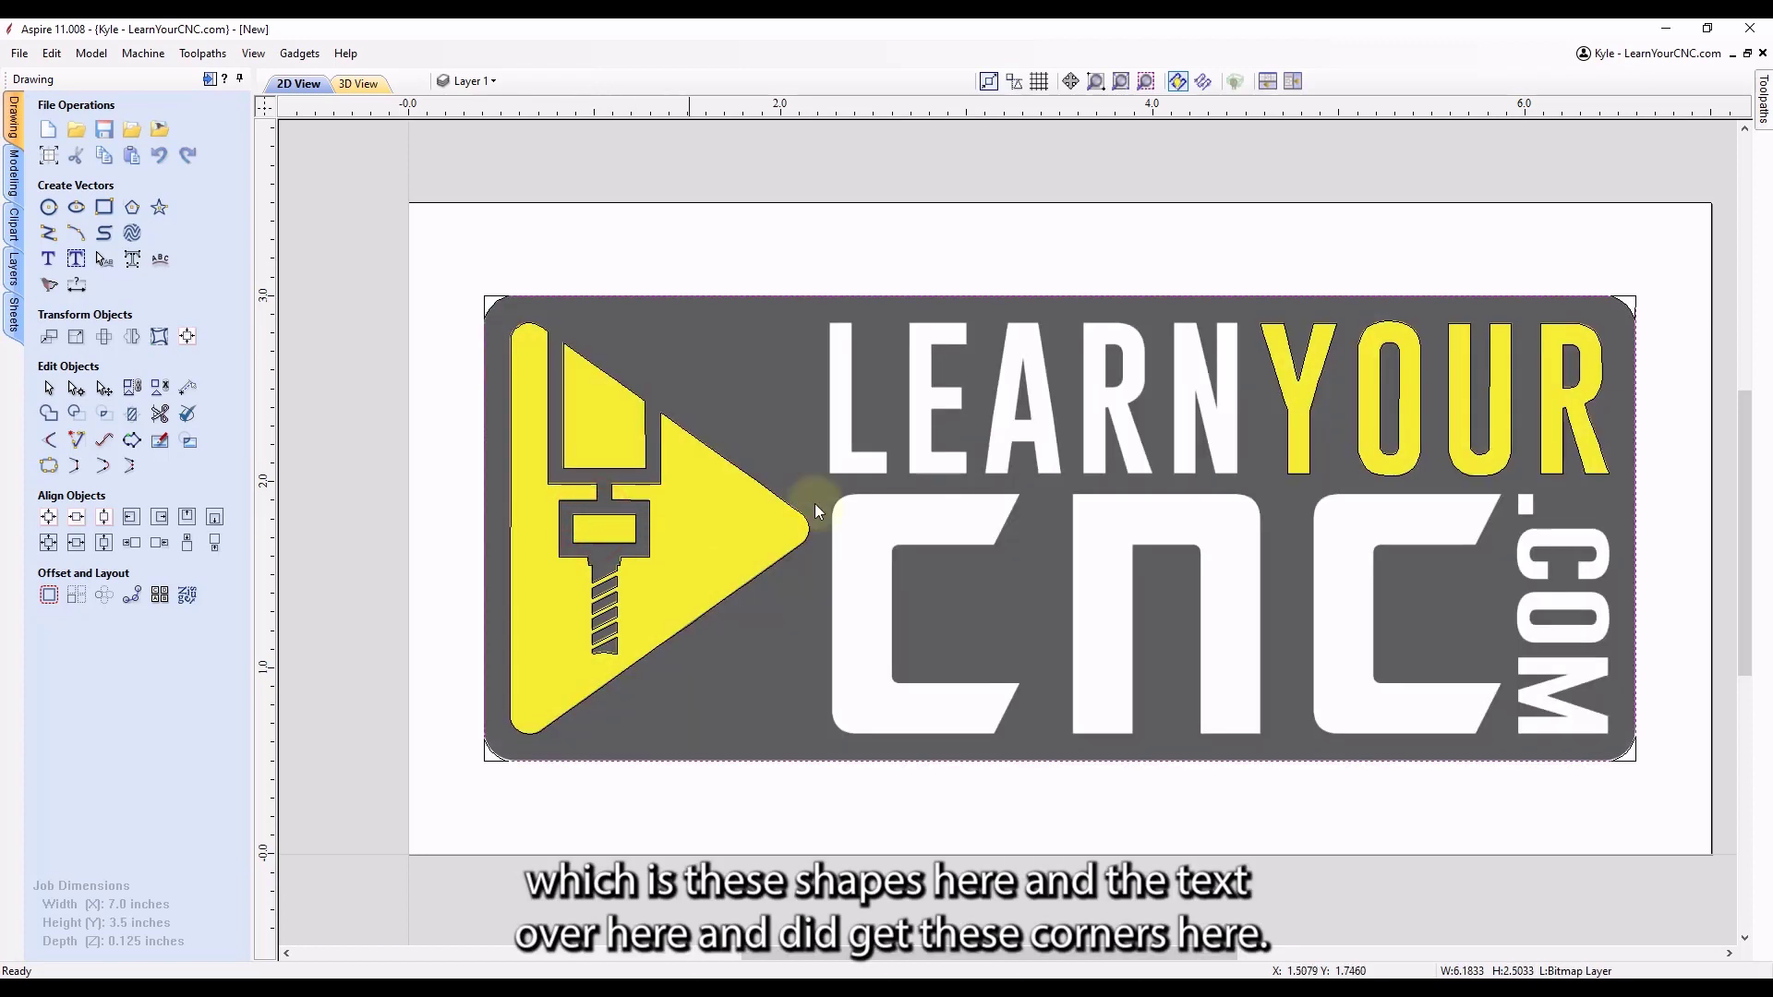
left_click(1409, 281)
left_click(1392, 340)
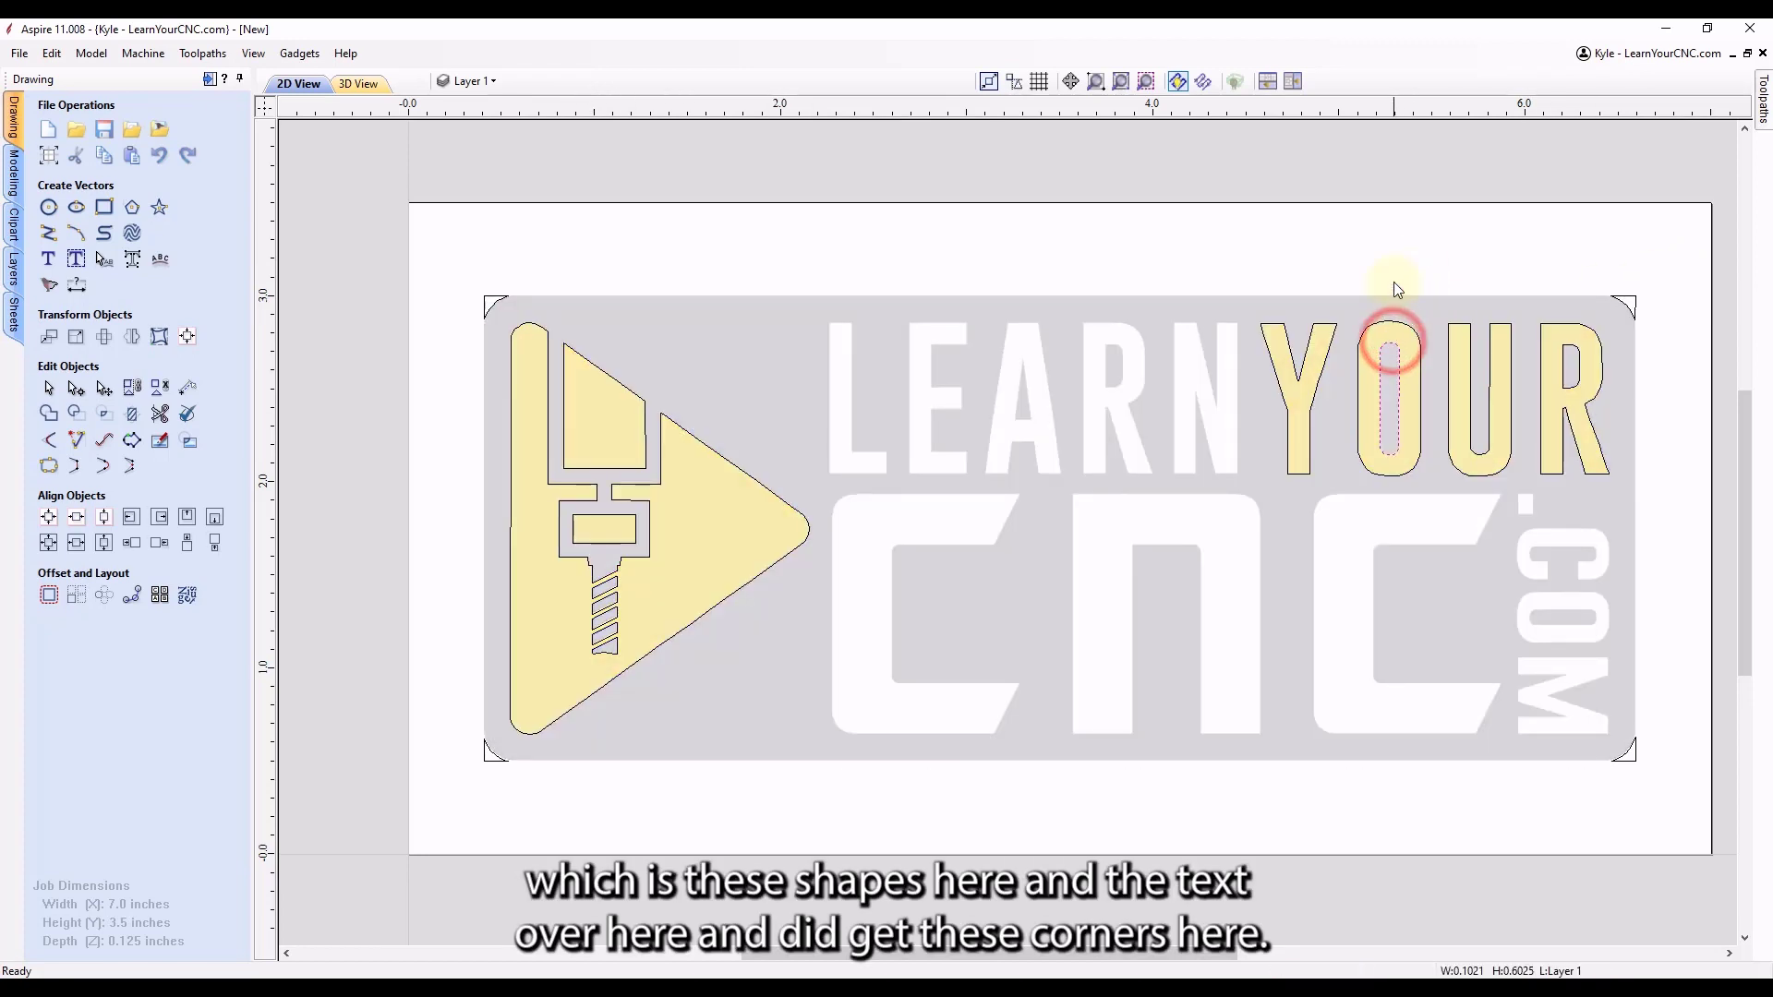
left_click(1395, 281)
Delete the top-right, bottom-right and bottom-left corner bracket vectors.
left_click(1629, 298)
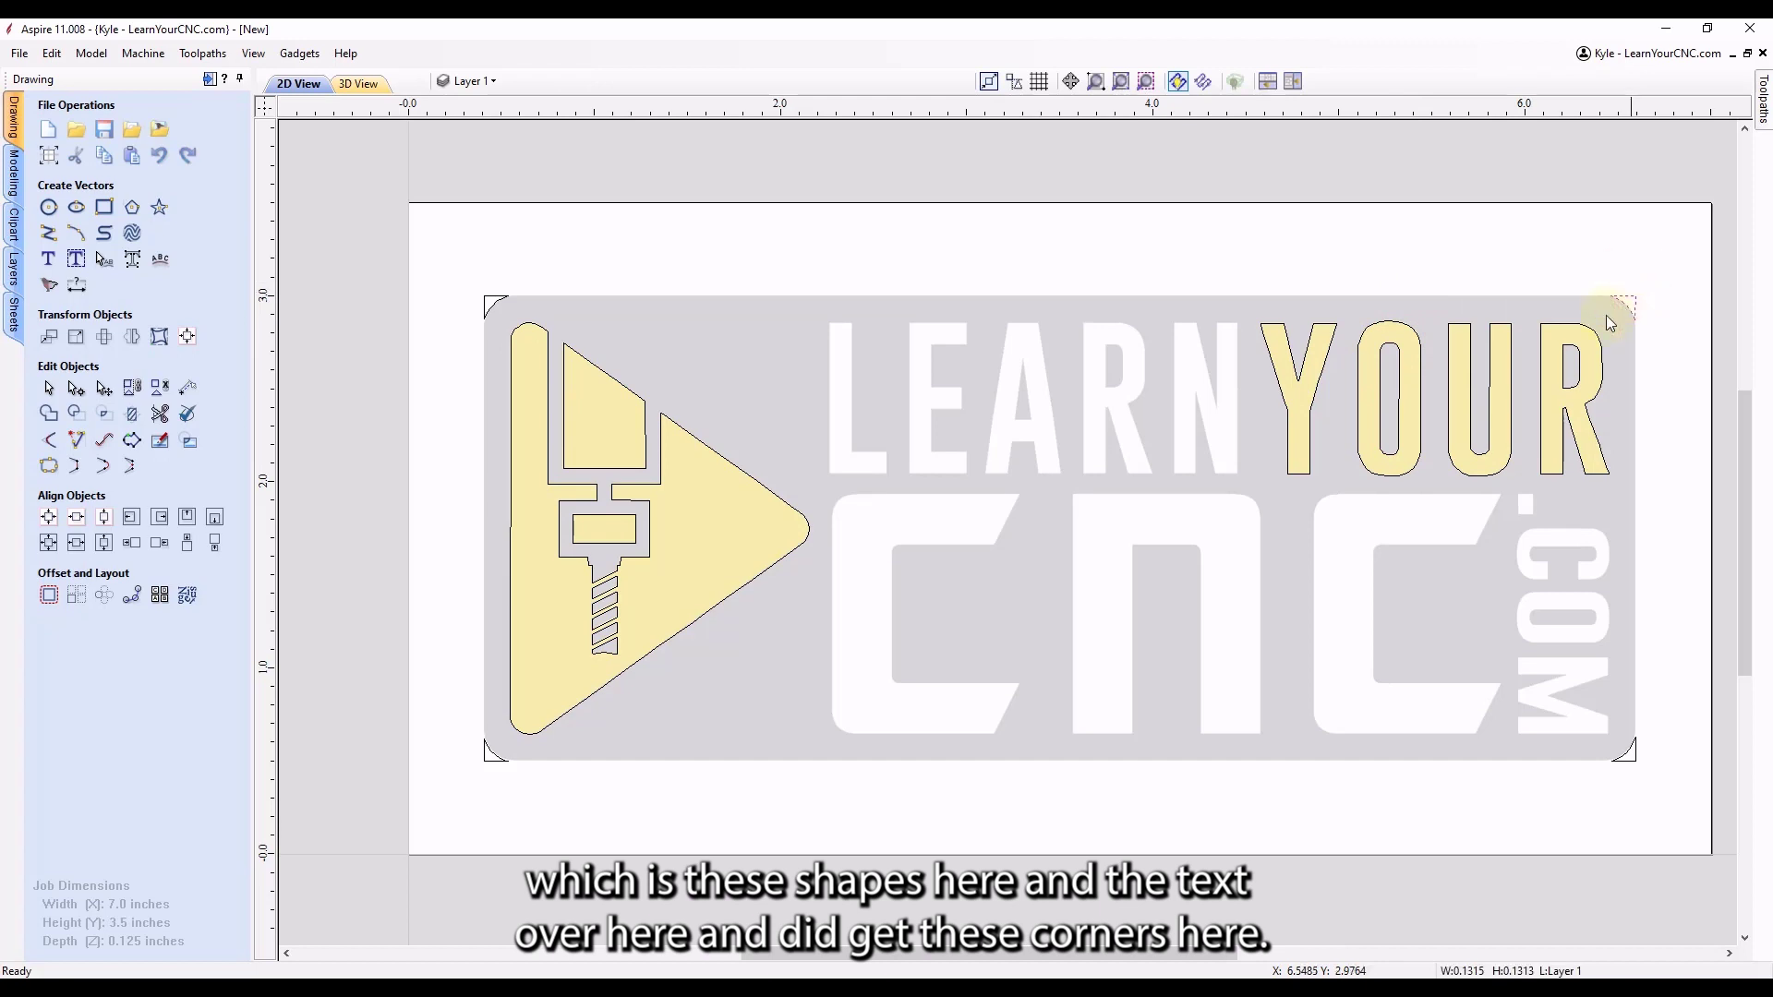
key("Delete")
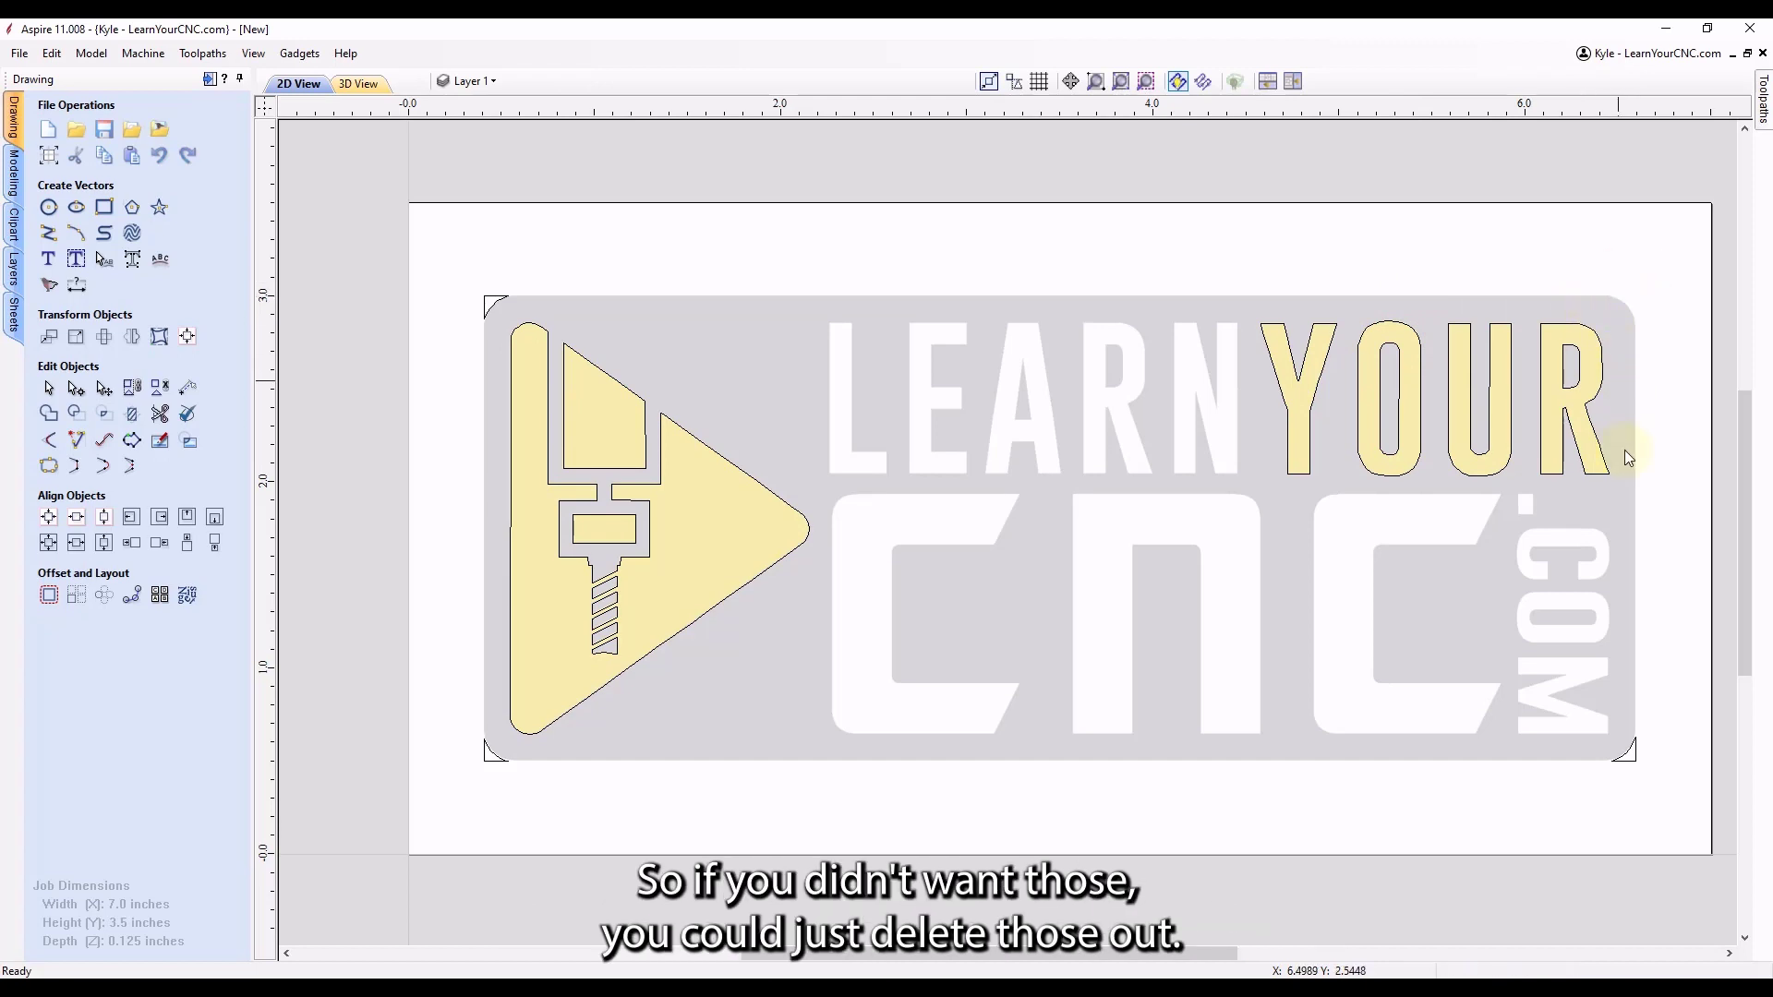
left_click(1638, 763)
key("Delete")
left_click(499, 758)
key("Delete")
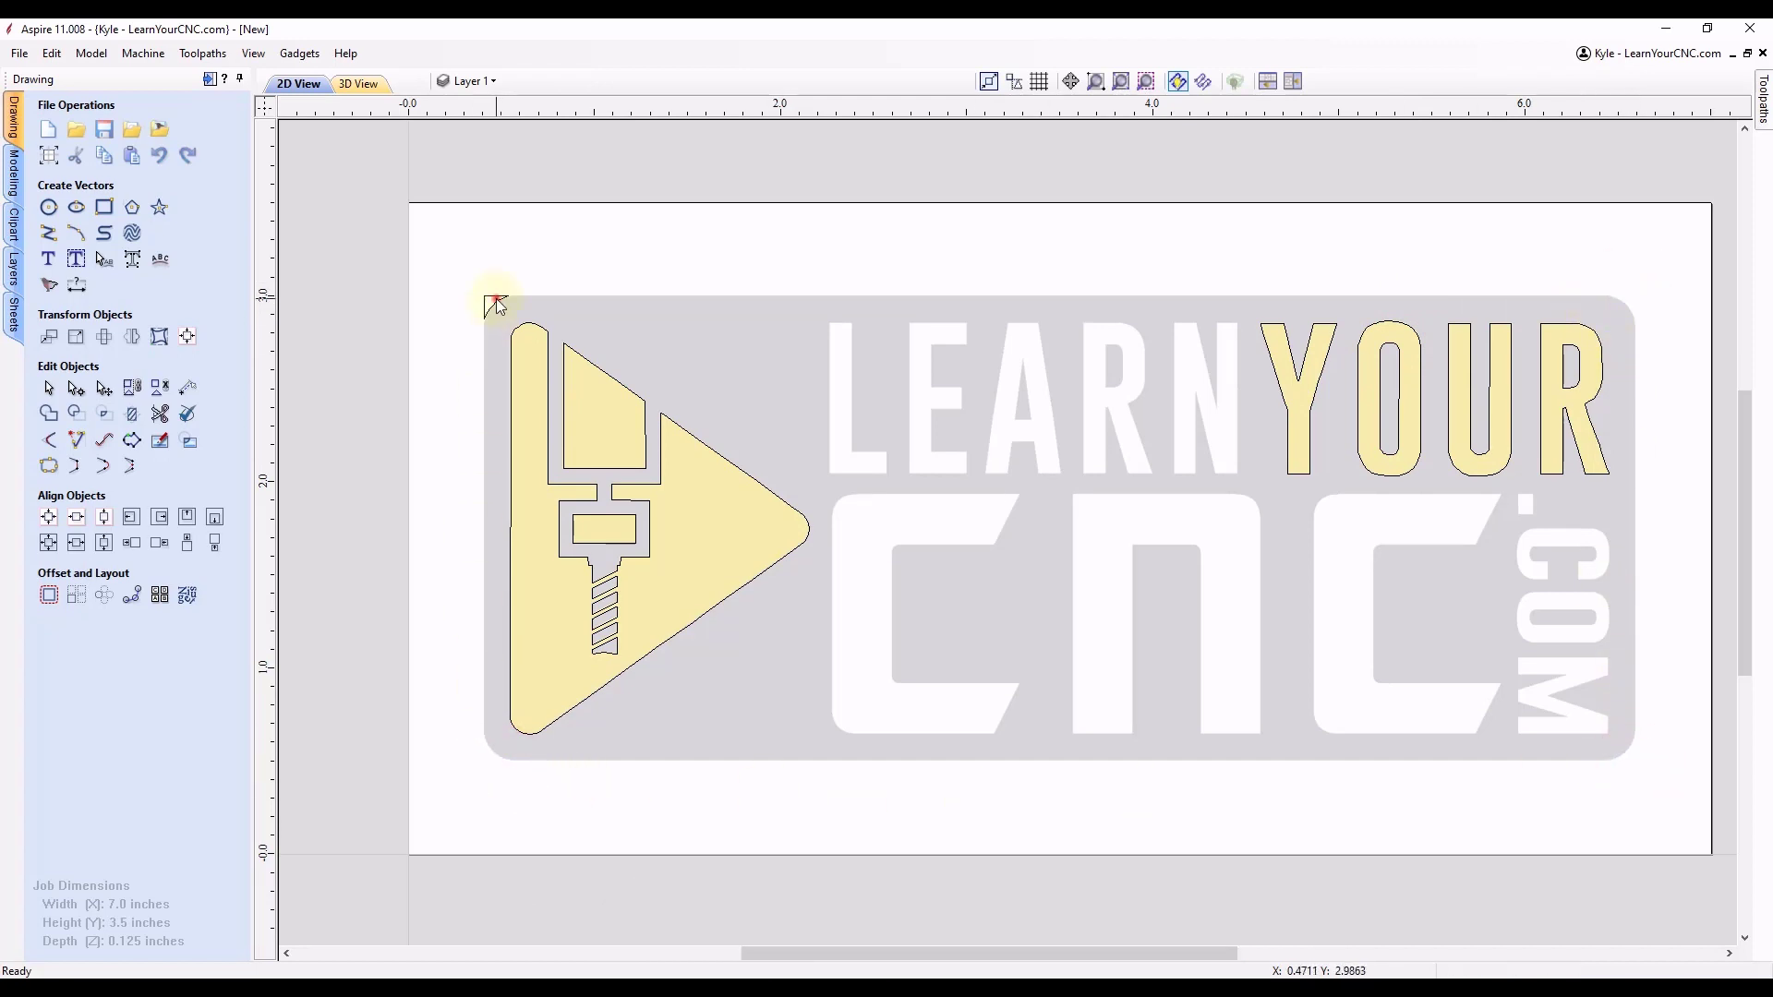
scroll(844, 386, "up", 1)
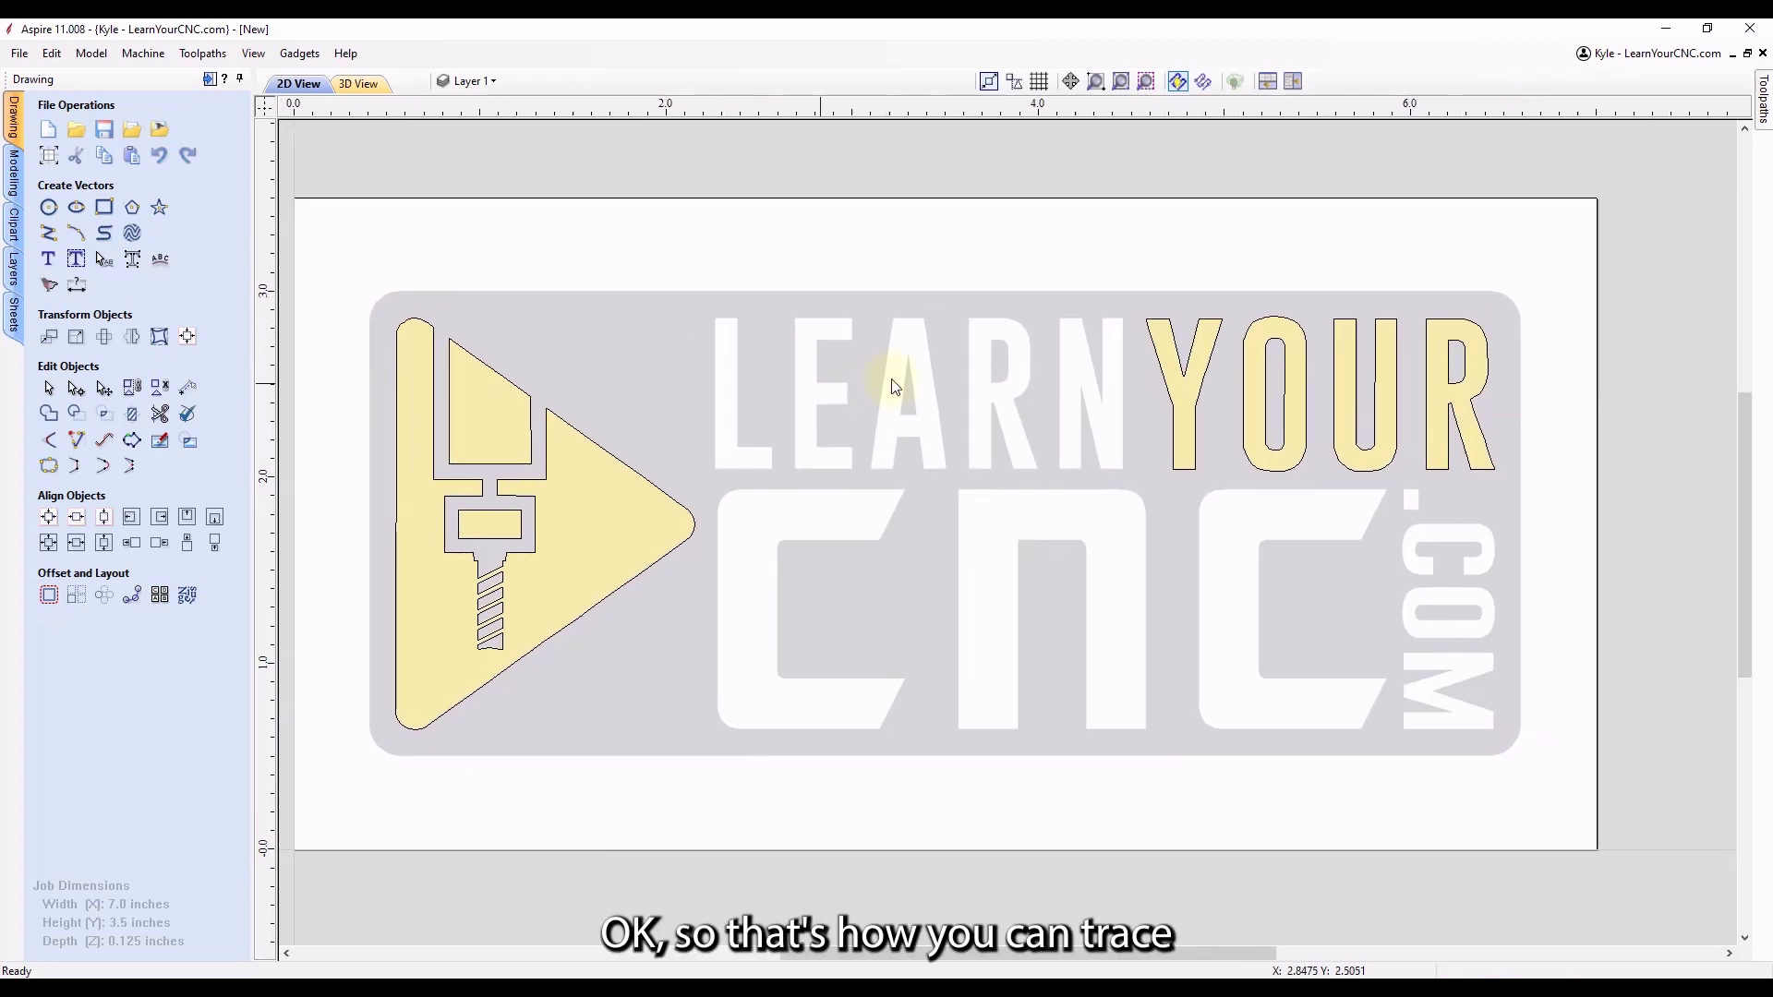
scroll(891, 385, "down", 1)
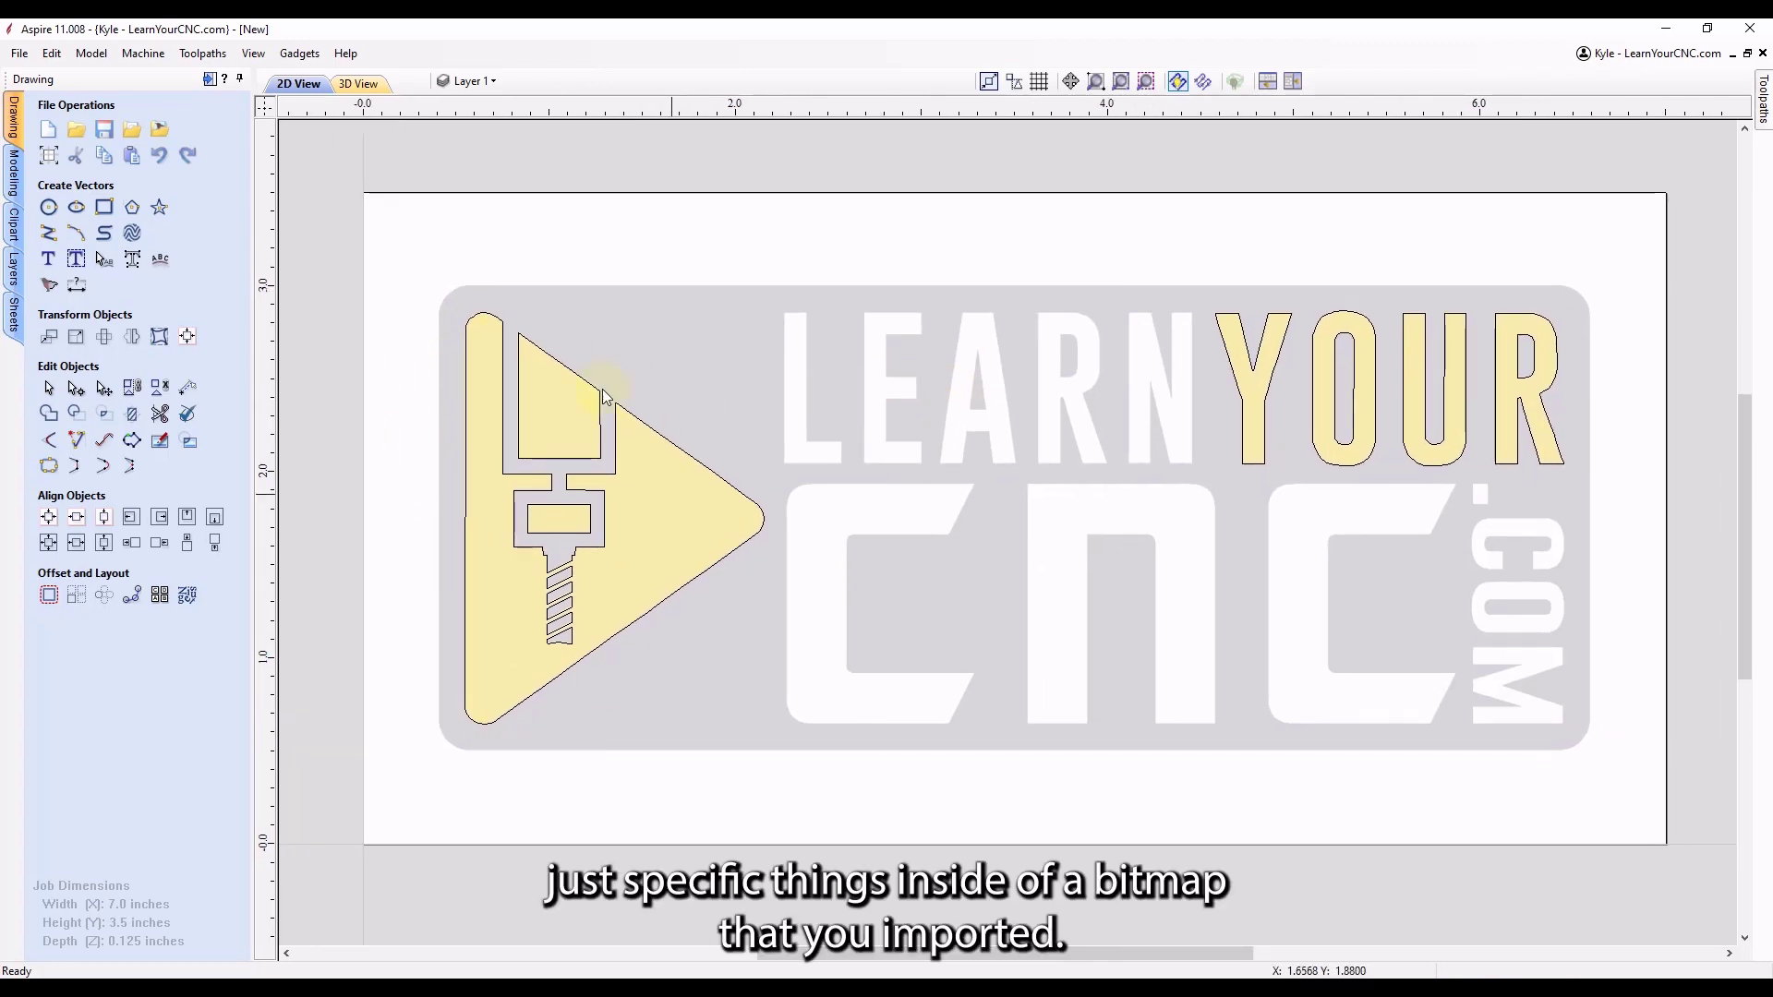